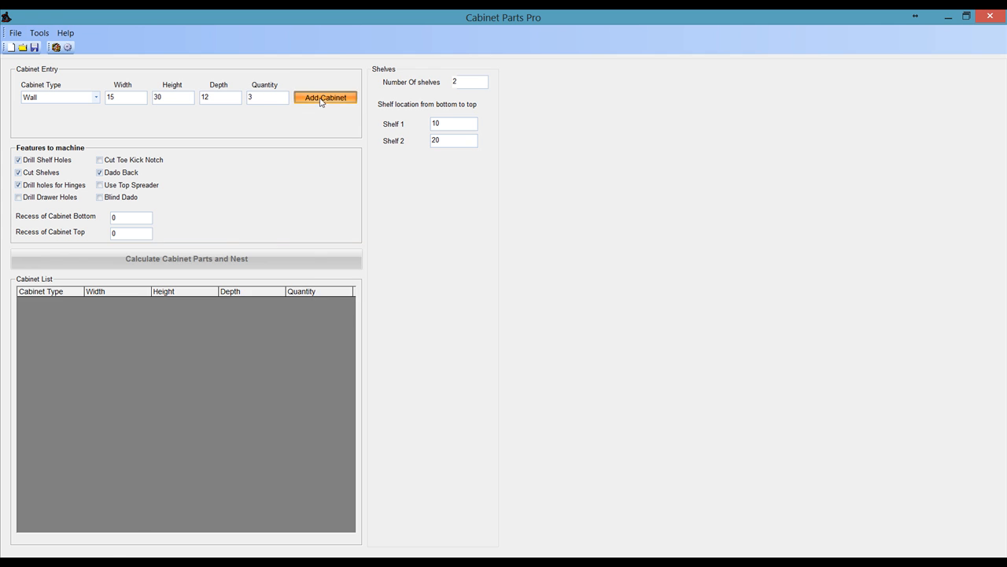
Add two wall cabinets 30 wide, 30 high and 12 deep to the cabinet list.
{"action": "double_click", "coordinate": [129, 96]}
{"action": "type", "text": "30"}
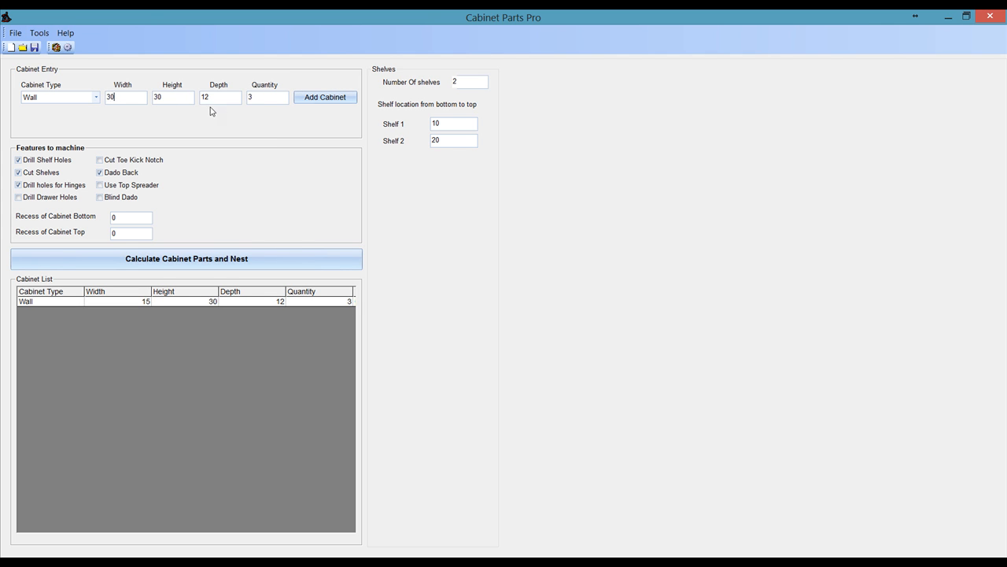
{"action": "type", "text": "2"}
{"action": "left_click", "coordinate": [311, 100]}
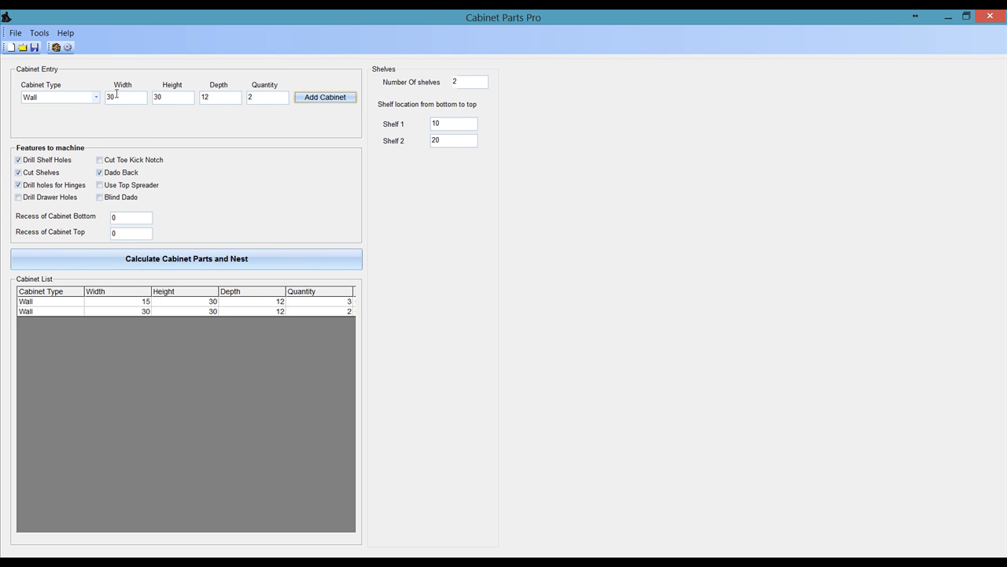
Add one base cabinet 30 wide, 34.5 high and 24 deep to the cabinet list.
{"action": "left_click", "coordinate": [94, 97]}
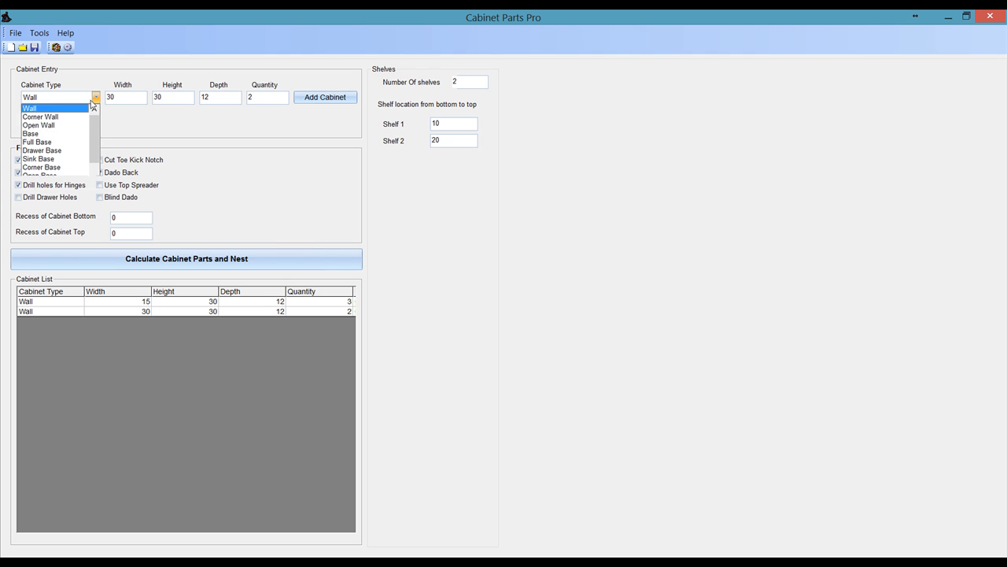
{"action": "left_click", "coordinate": [62, 133]}
{"action": "double_click", "coordinate": [174, 98]}
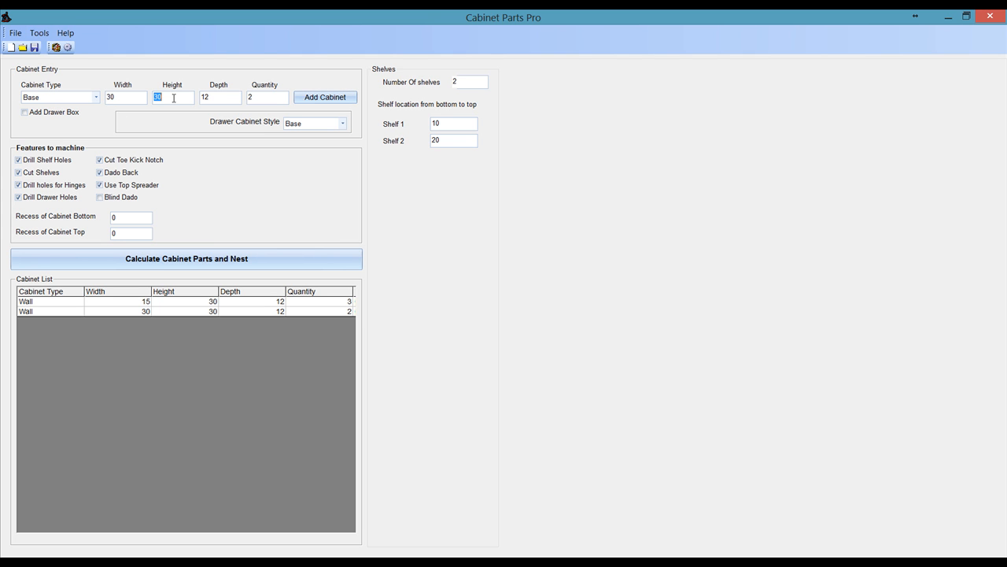
{"action": "type", "text": "34.5"}
{"action": "double_click", "coordinate": [219, 98]}
{"action": "type", "text": "241"}
{"action": "left_click", "coordinate": [298, 100]}
Add three base cabinets 15 wide, 34.5 high and 24 deep, and calculate and nest all cabinet parts.
{"action": "double_click", "coordinate": [120, 98]}
{"action": "type", "text": "15"}
{"action": "double_click", "coordinate": [264, 99]}
{"action": "type", "text": "3"}
{"action": "left_click", "coordinate": [312, 103]}
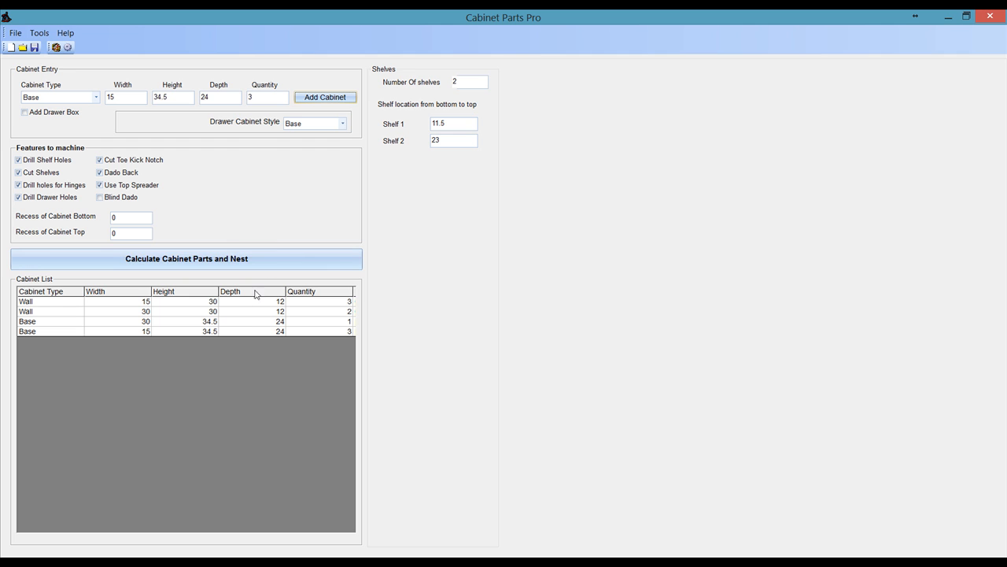
{"action": "left_click", "coordinate": [220, 262]}
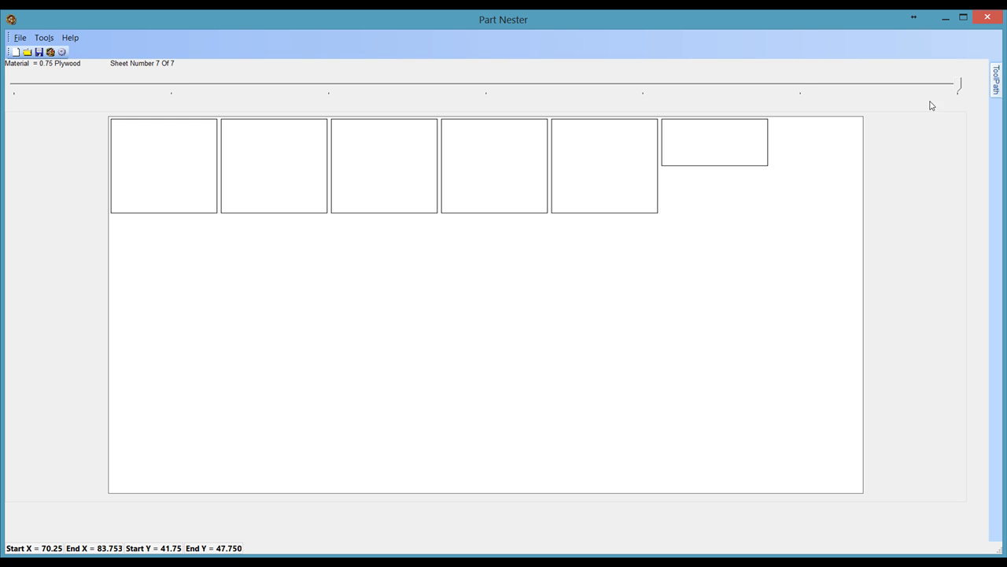
Move the smallest part on sheet 7 into the empty area, cut it, and paste it back onto the sheet.
{"action": "left_click_drag", "start_coordinate": [958, 86], "coordinate": [937, 119]}
{"action": "left_click_drag", "start_coordinate": [742, 149], "coordinate": [266, 252]}
{"action": "right_click", "coordinate": [267, 252]}
{"action": "left_click", "coordinate": [281, 252]}
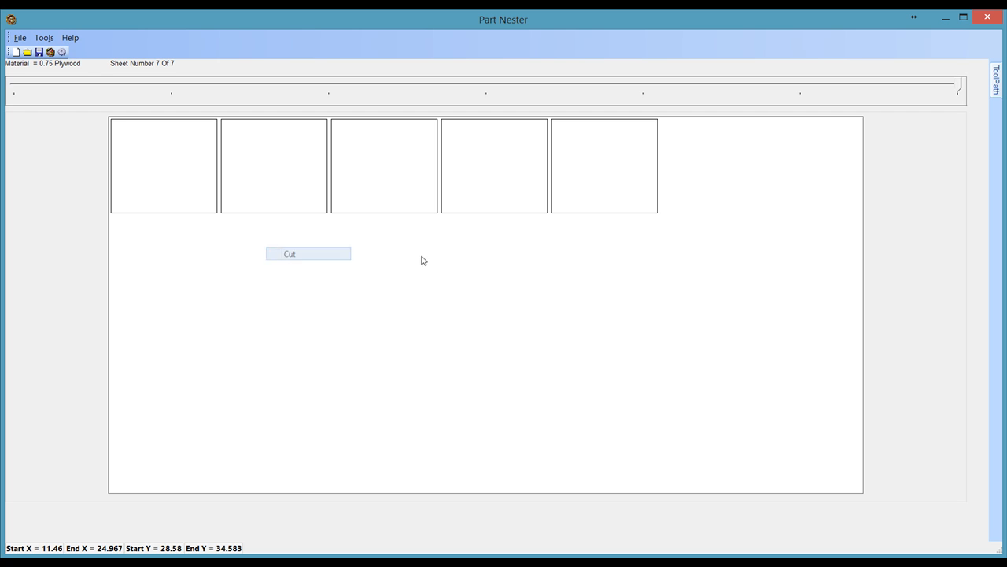
{"action": "right_click", "coordinate": [647, 143]}
{"action": "left_click", "coordinate": [694, 178]}
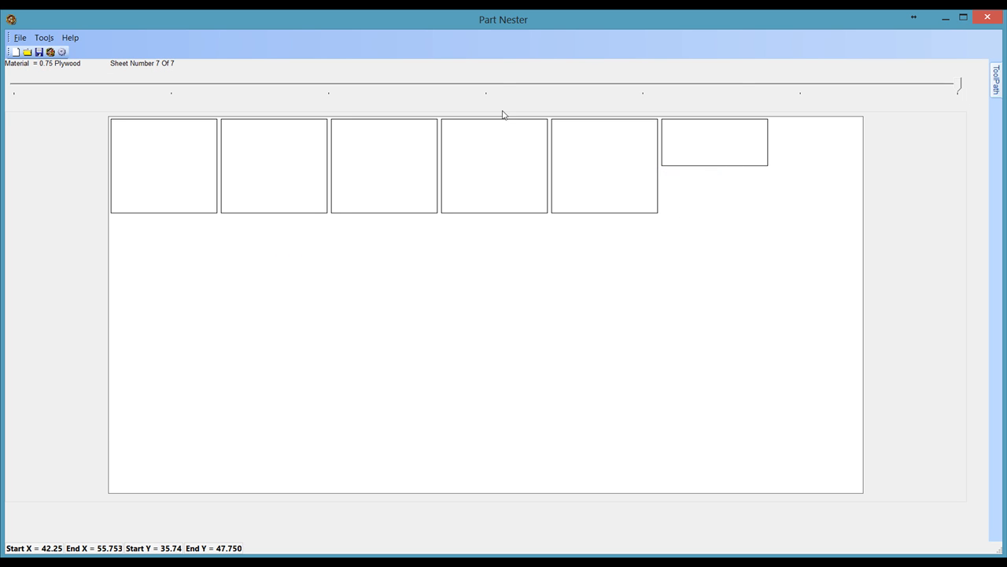
Copy the notched cabinet side from sheet 4 and paste it onto sheet 7.
{"action": "left_click", "coordinate": [495, 85]}
{"action": "right_click", "coordinate": [443, 260]}
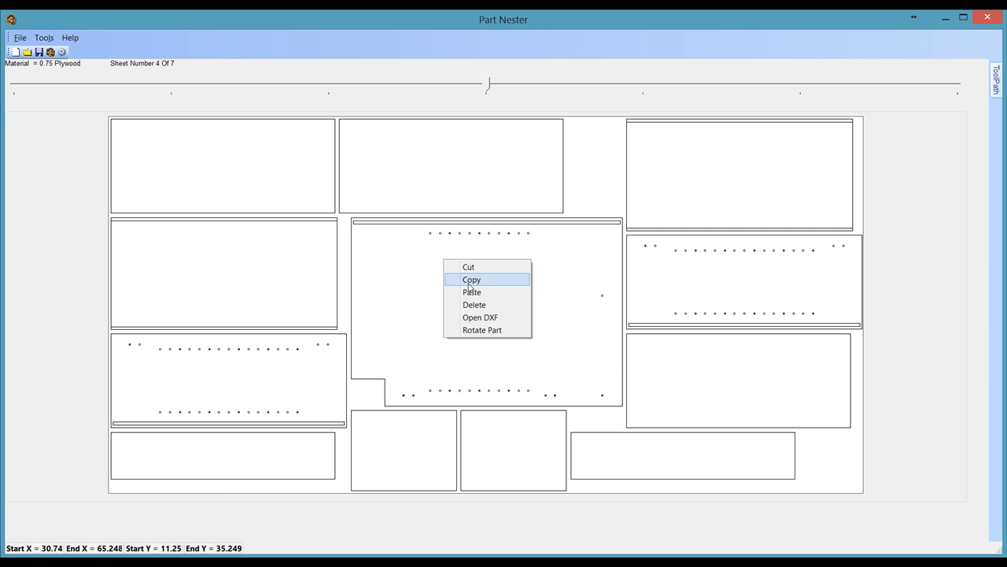
{"action": "left_click", "coordinate": [473, 280]}
{"action": "left_click", "coordinate": [911, 87]}
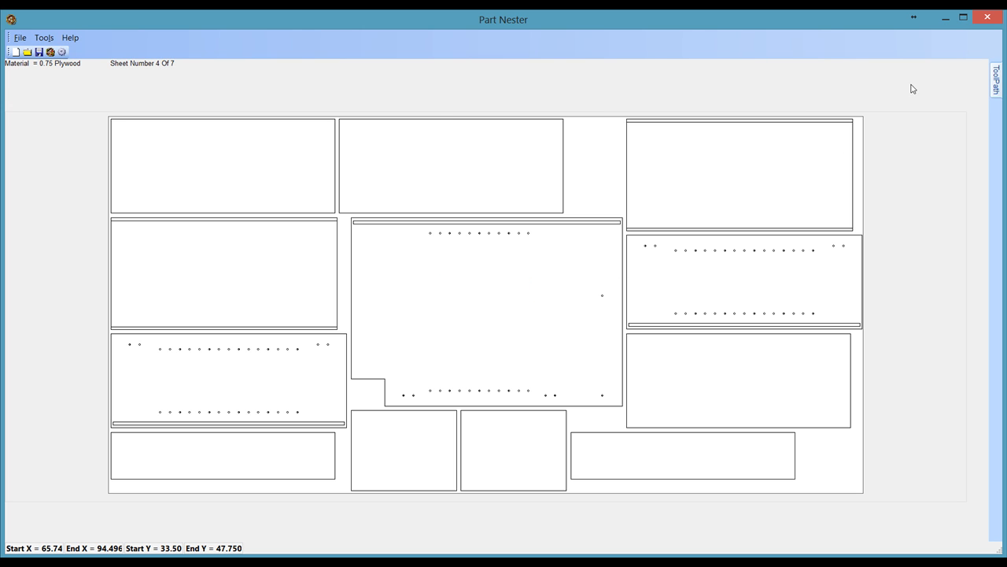
{"action": "right_click", "coordinate": [128, 209]}
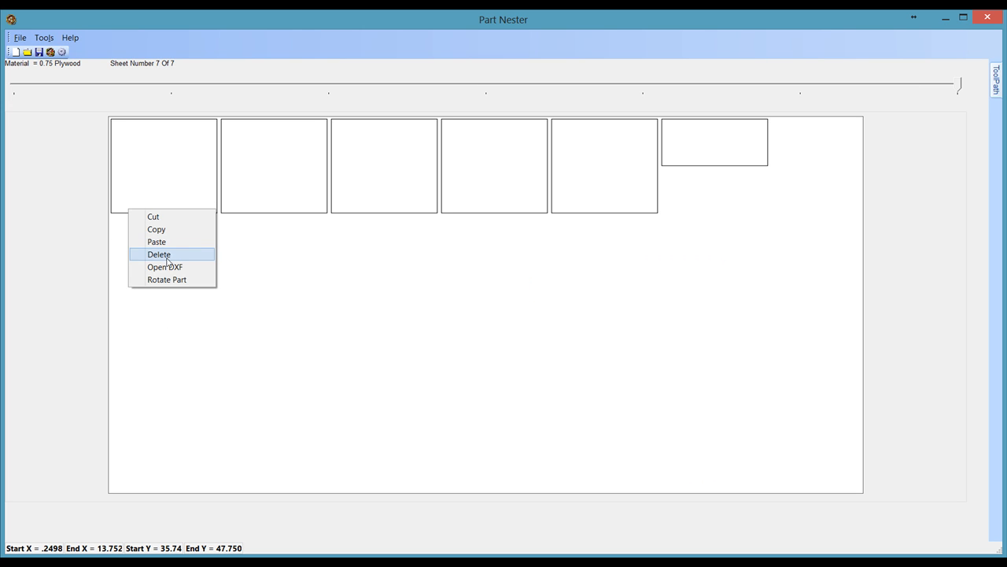
{"action": "left_click", "coordinate": [161, 242]}
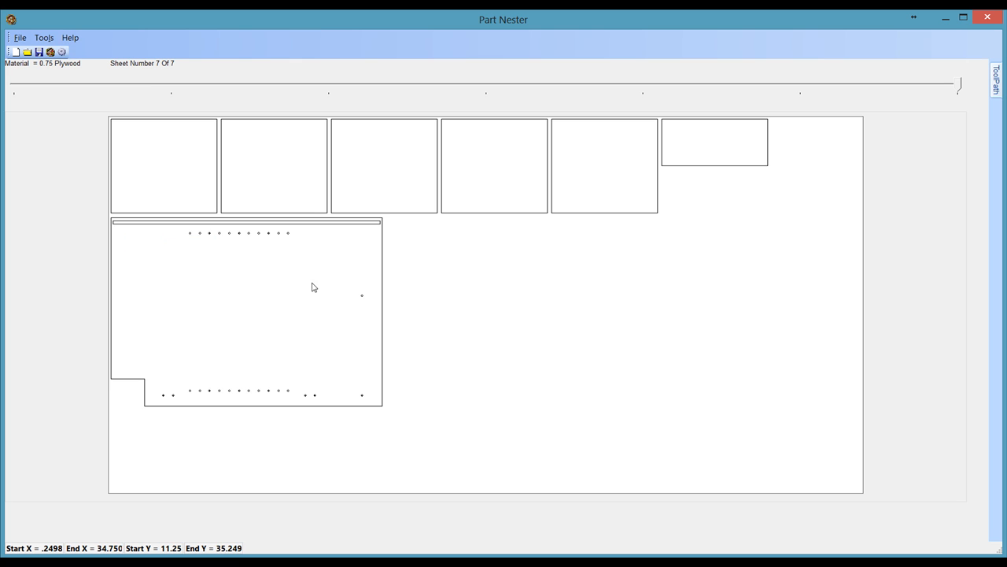
Duplicate the notched cabinet side on sheet 7 by copying and pasting it.
{"action": "right_click", "coordinate": [276, 281]}
{"action": "left_click", "coordinate": [320, 302]}
{"action": "right_click", "coordinate": [368, 238]}
{"action": "left_click", "coordinate": [397, 272]}
Reposition the two notched cabinet sides and the fifth rectangular part of the upper row freely on sheet 7.
{"action": "left_click_drag", "start_coordinate": [430, 290], "coordinate": [580, 333]}
{"action": "left_click_drag", "start_coordinate": [607, 198], "coordinate": [634, 224]}
{"action": "left_click_drag", "start_coordinate": [352, 263], "coordinate": [378, 313]}
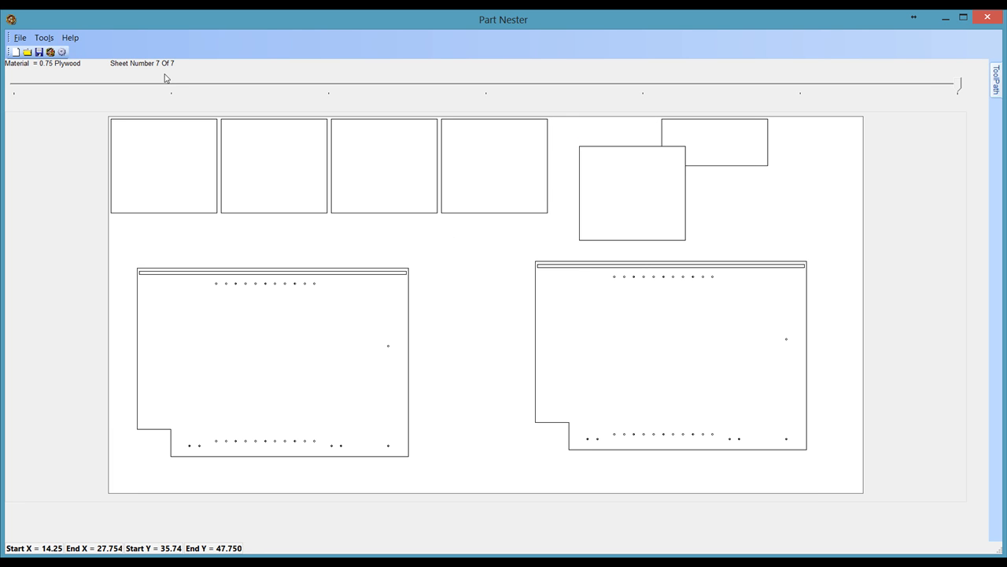
Nest all parts again and bring sheet 5 into view.
{"action": "left_click", "coordinate": [49, 52]}
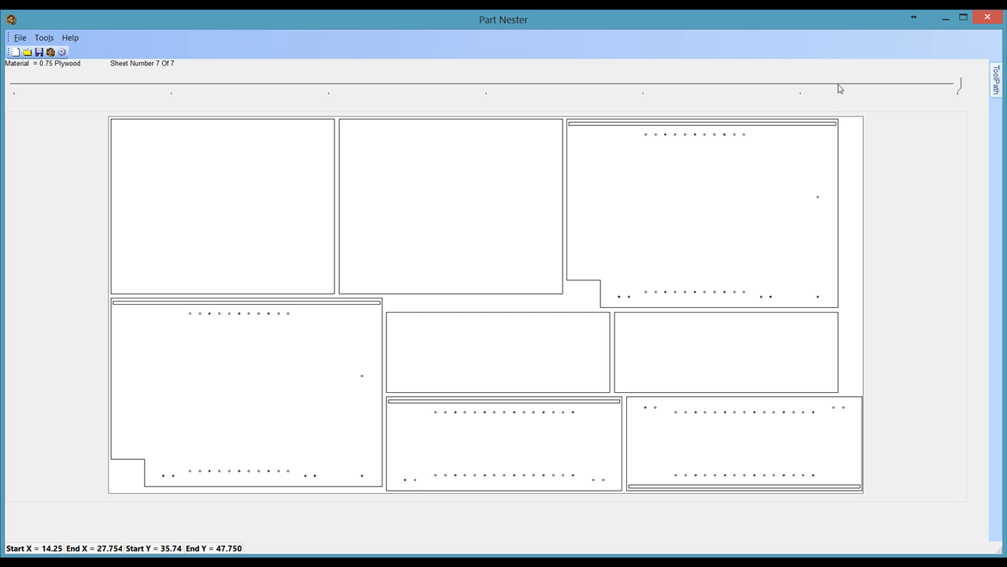
{"action": "left_click", "coordinate": [801, 88]}
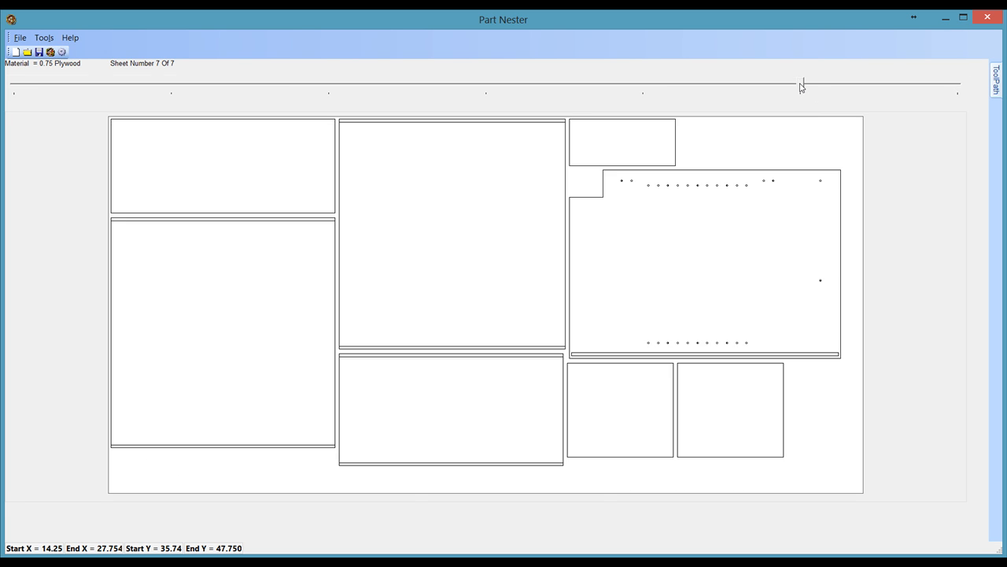
{"action": "left_click", "coordinate": [659, 88]}
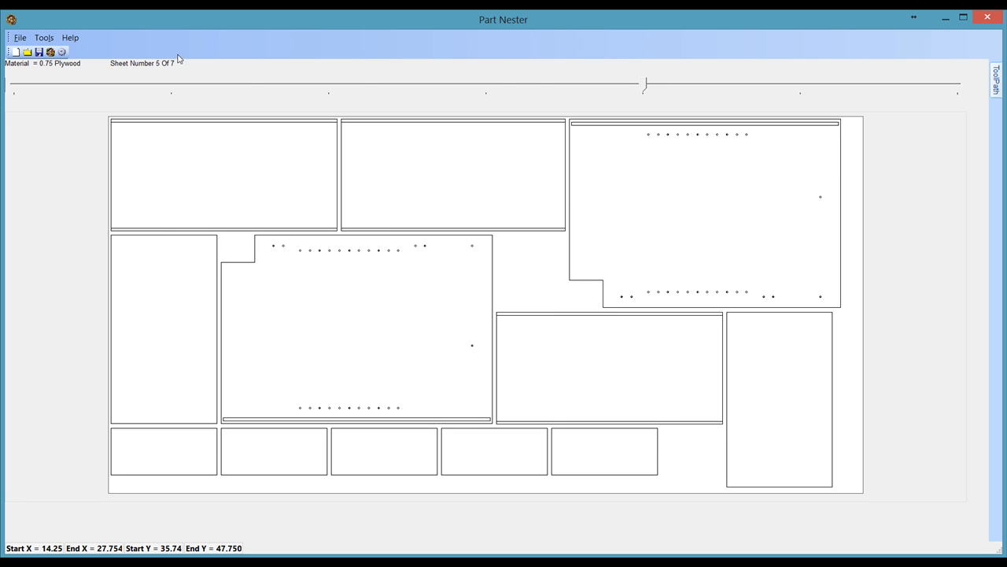
Review the nester's tool path settings and close them without changes.
{"action": "mouse_move", "coordinate": [997, 93]}
{"action": "left_click", "coordinate": [52, 43]}
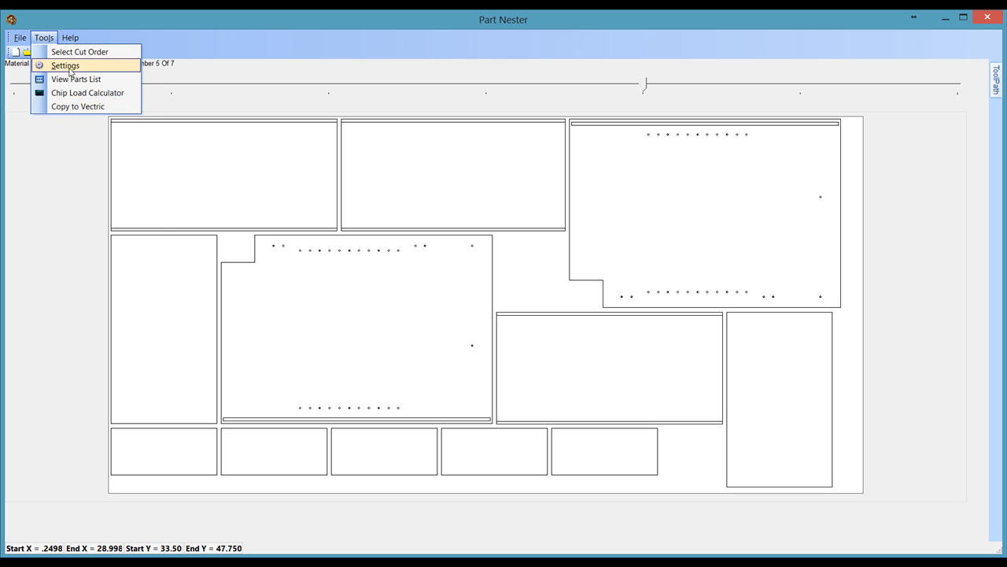
{"action": "left_click", "coordinate": [71, 66]}
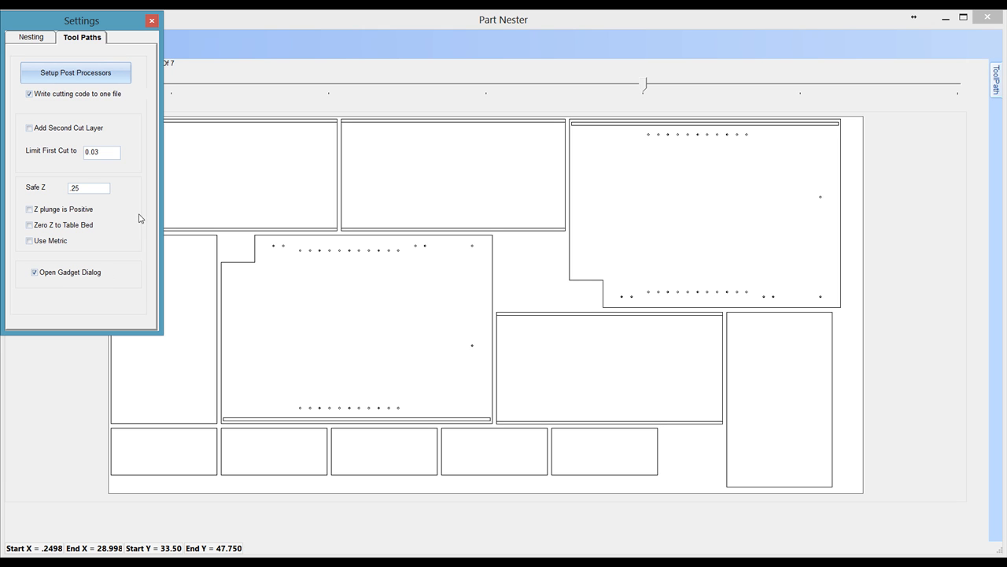
{"action": "left_click", "coordinate": [152, 21]}
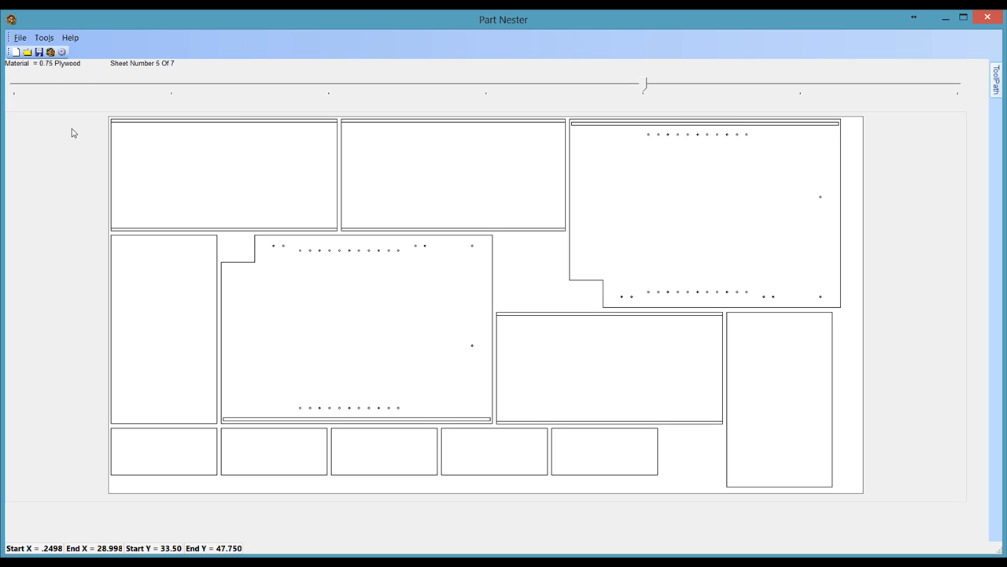
Copy the nested sheets to Vectric format for pasting.
{"action": "left_click", "coordinate": [54, 43]}
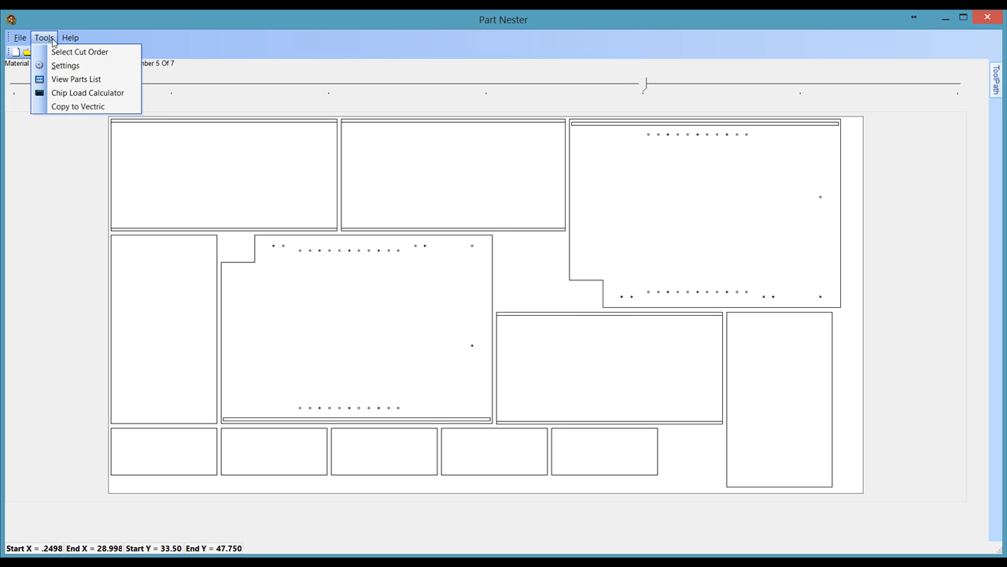
{"action": "left_click", "coordinate": [81, 111]}
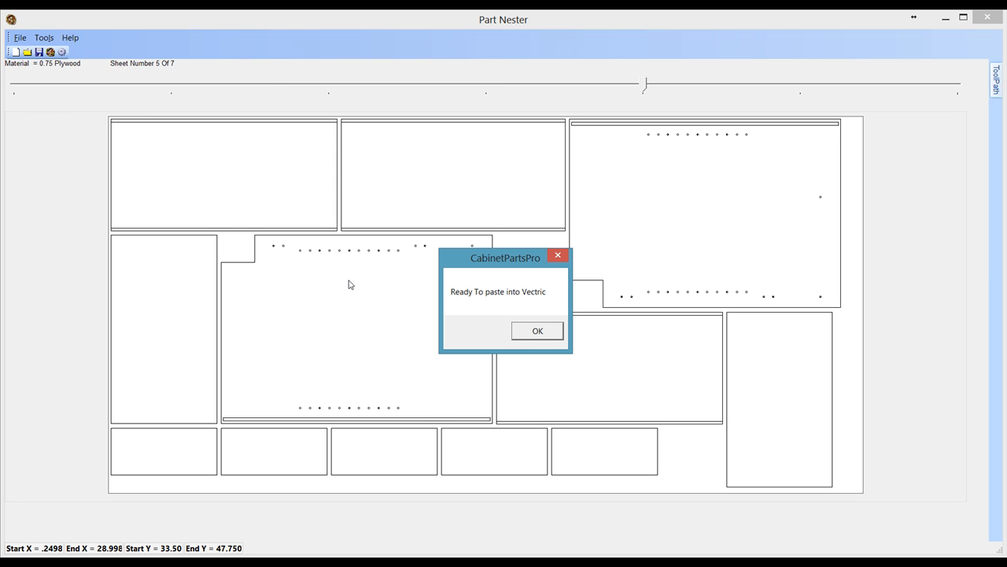
{"action": "left_click", "coordinate": [539, 332]}
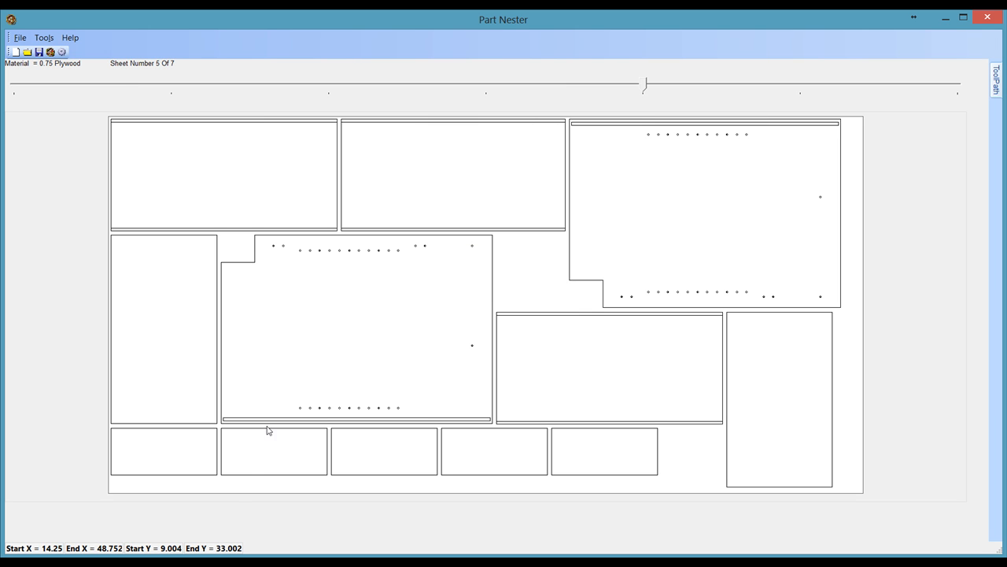
Switch to Aspire, paste the nested sheets, and apply the Basic toolpath template to all sheets, saving Shopbot TC(Inch) toolpaths to Cabinet_ToolPaths.
{"action": "left_click", "coordinate": [158, 562]}
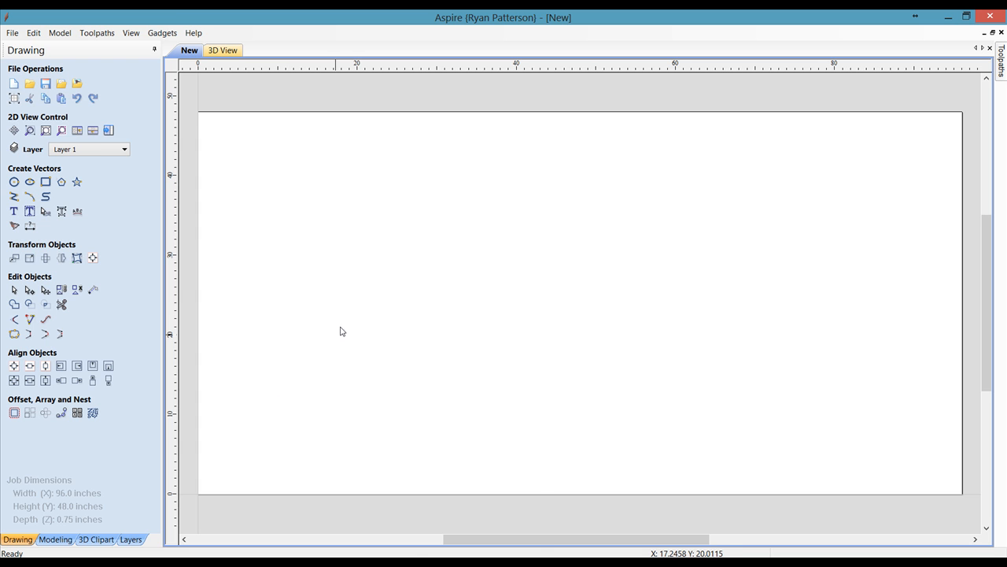
{"action": "right_click", "coordinate": [354, 303]}
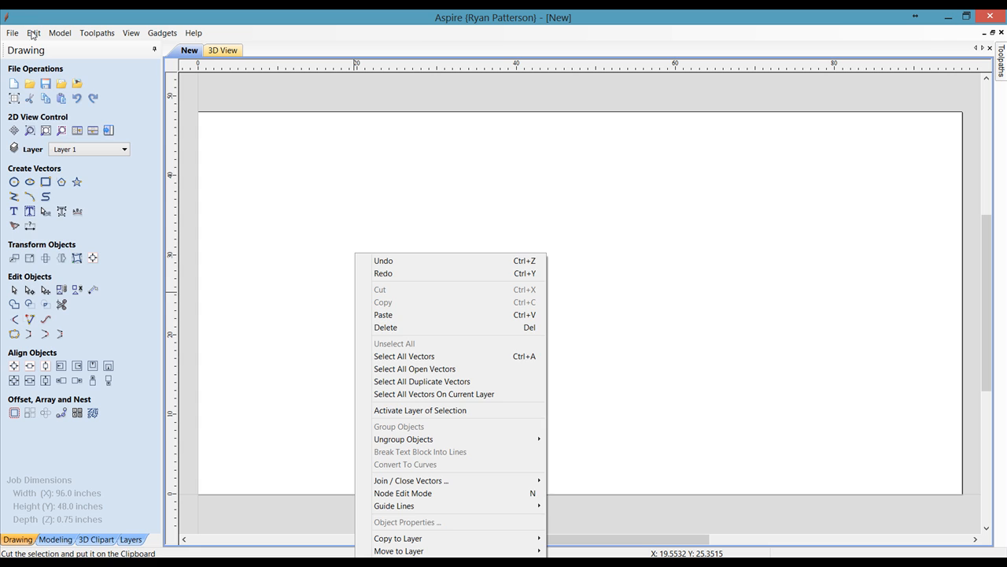
{"action": "left_click", "coordinate": [33, 34]}
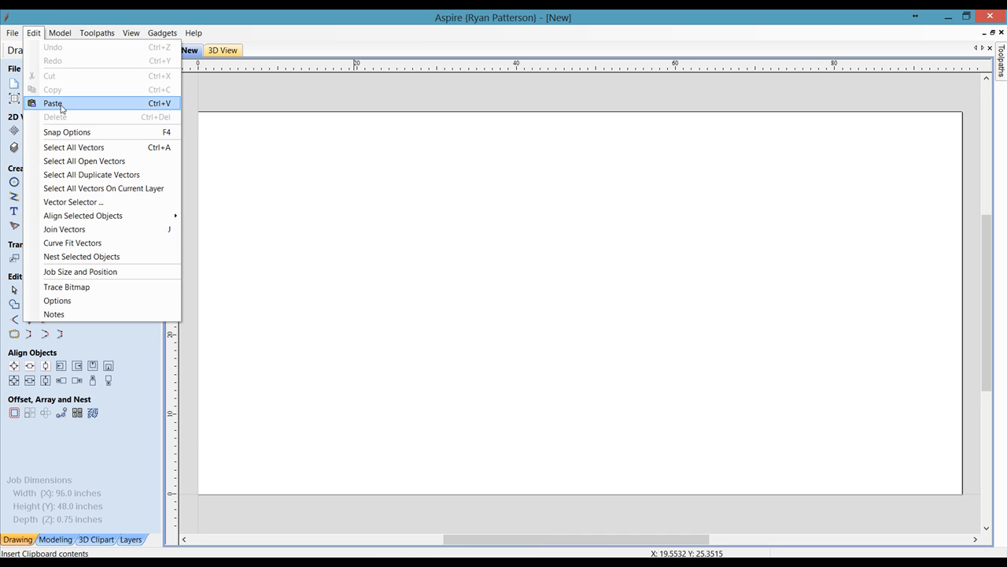
{"action": "left_click", "coordinate": [61, 107]}
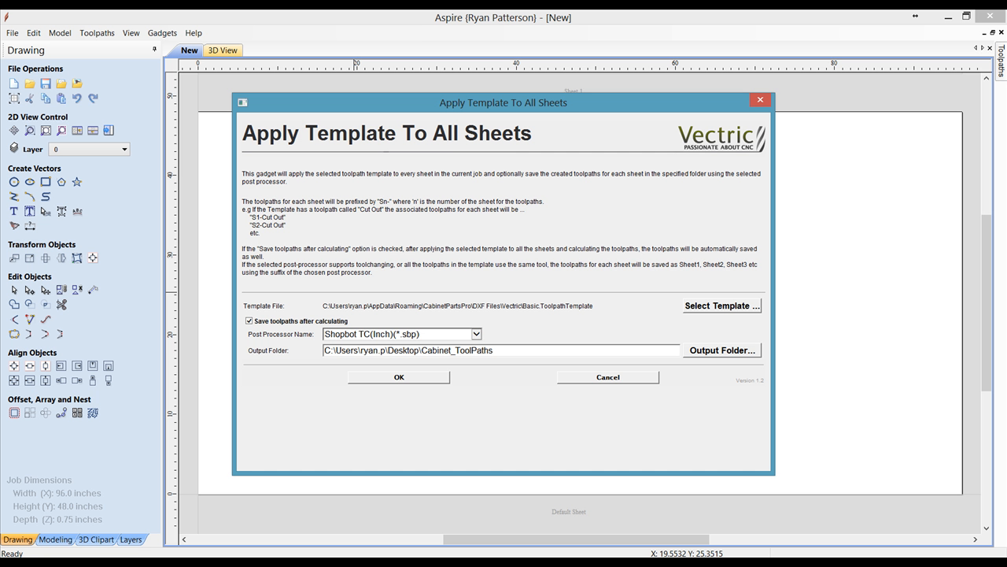
{"action": "left_click", "coordinate": [399, 378]}
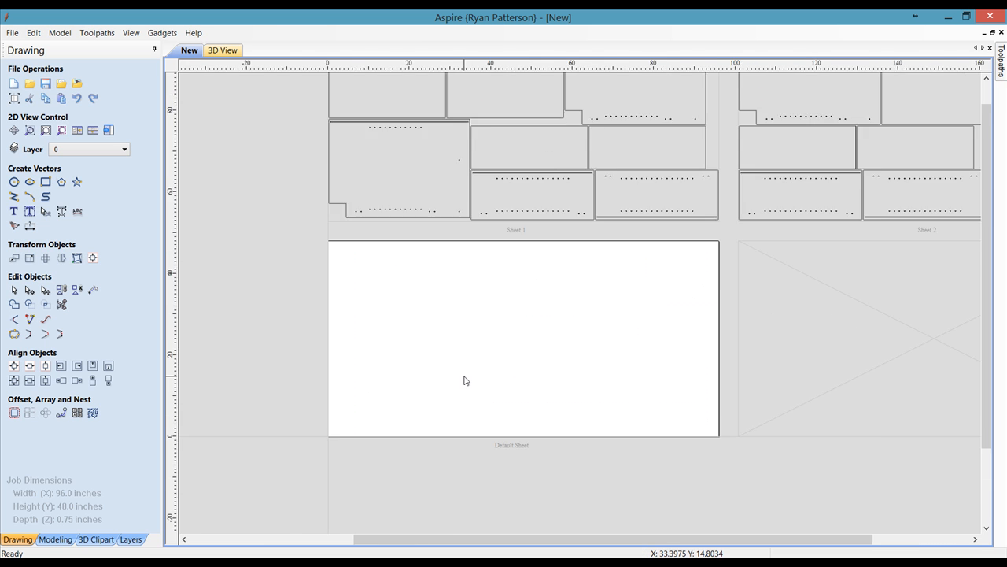
Examine the part layouts on all pasted sheets and the full list of calculated toolpaths from S1 to S7.
{"action": "scroll", "coordinate": [464, 380], "scroll_direction": "down", "scroll_amount": 4}
{"action": "mouse_move", "coordinate": [648, 355]}
{"action": "middle_mouse_down"}
{"action": "mouse_move", "coordinate": [539, 393]}
{"action": "mouse_move", "coordinate": [524, 434]}
{"action": "middle_mouse_up"}
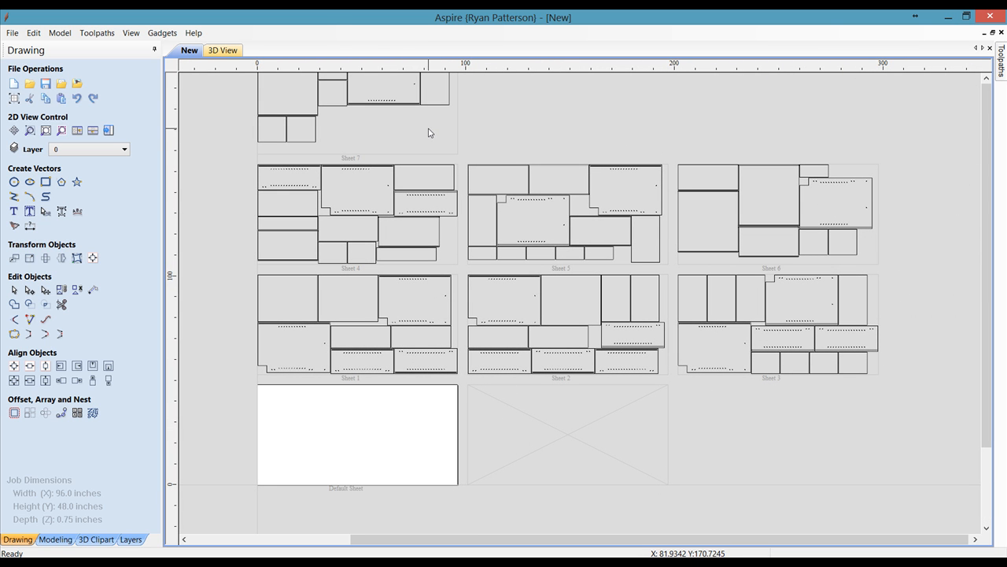
{"action": "middle_click_drag", "start_coordinate": [446, 176], "coordinate": [444, 206]}
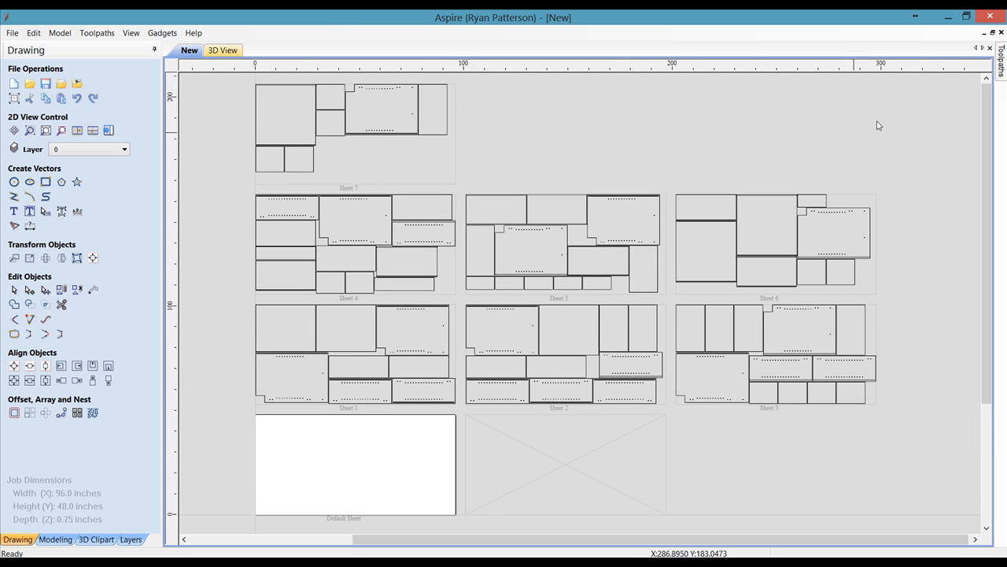
{"action": "left_click", "coordinate": [1001, 69]}
{"action": "left_click", "coordinate": [992, 49]}
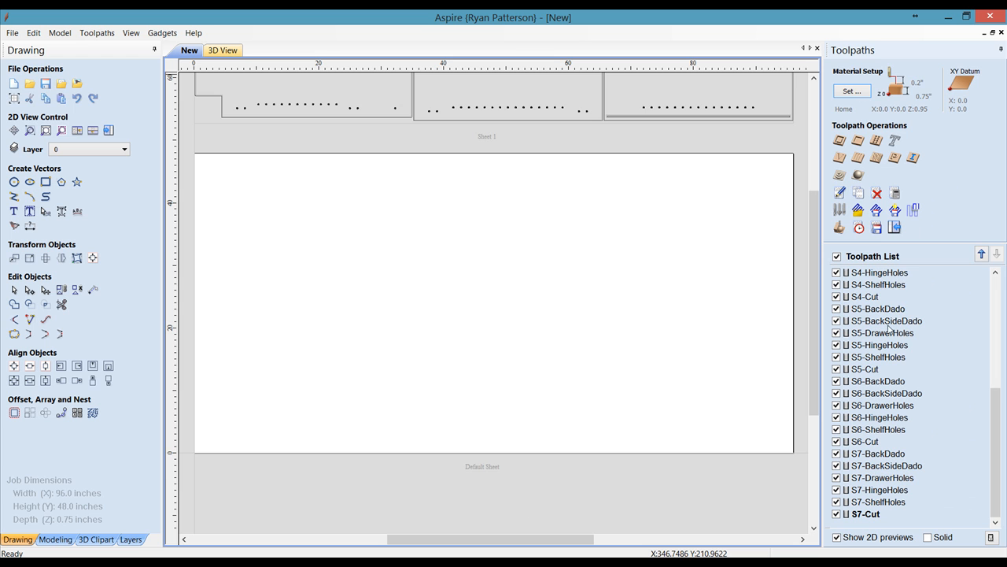
{"action": "left_click_drag", "start_coordinate": [992, 448], "coordinate": [1003, 301]}
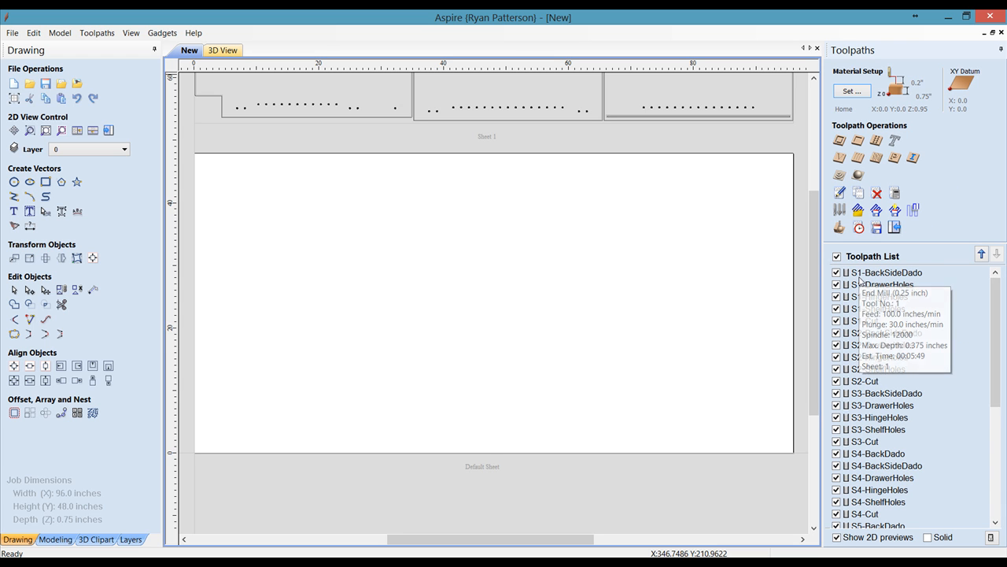
{"action": "left_click_drag", "start_coordinate": [997, 307], "coordinate": [980, 455]}
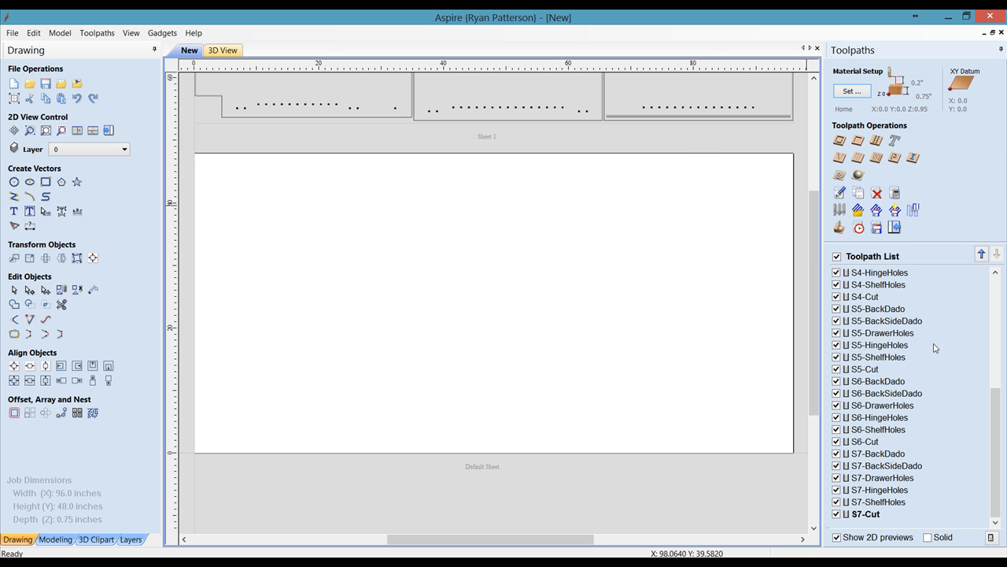
{"action": "left_click_drag", "start_coordinate": [995, 406], "coordinate": [993, 260]}
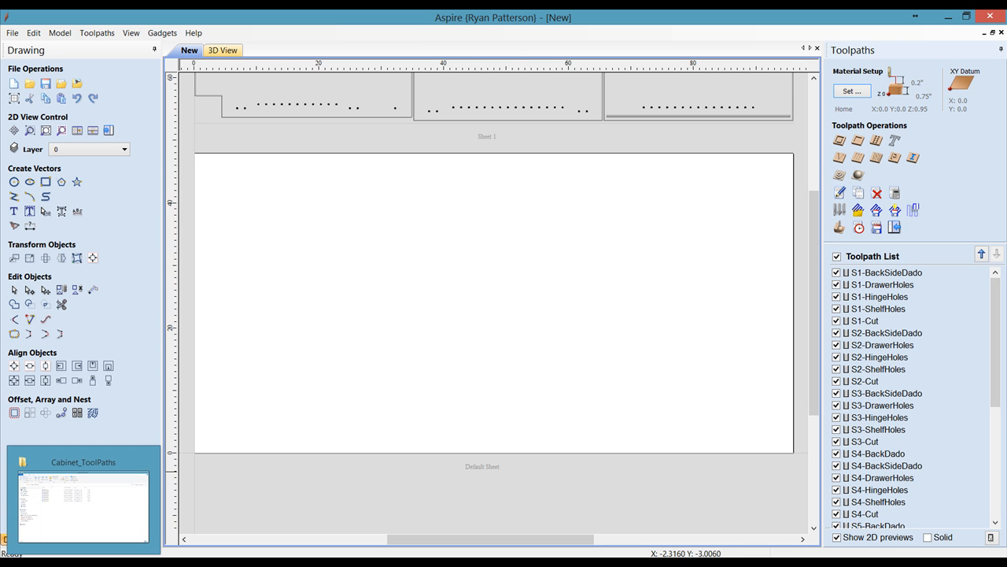
Switch to the Cabinet_ToolPaths folder to check the saved sheet files, and return to Aspire.
{"action": "left_click", "coordinate": [84, 560]}
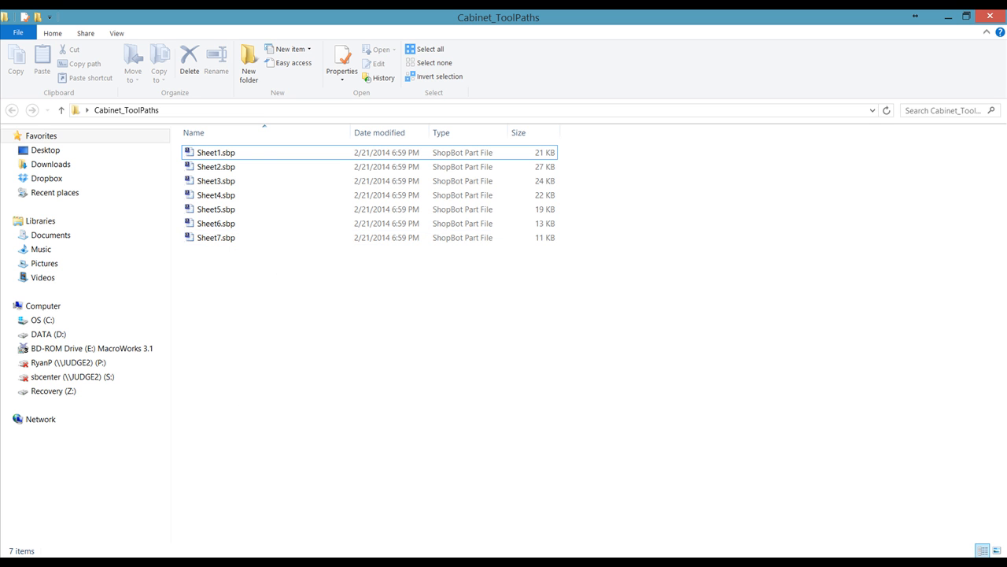
{"action": "left_click", "coordinate": [152, 562]}
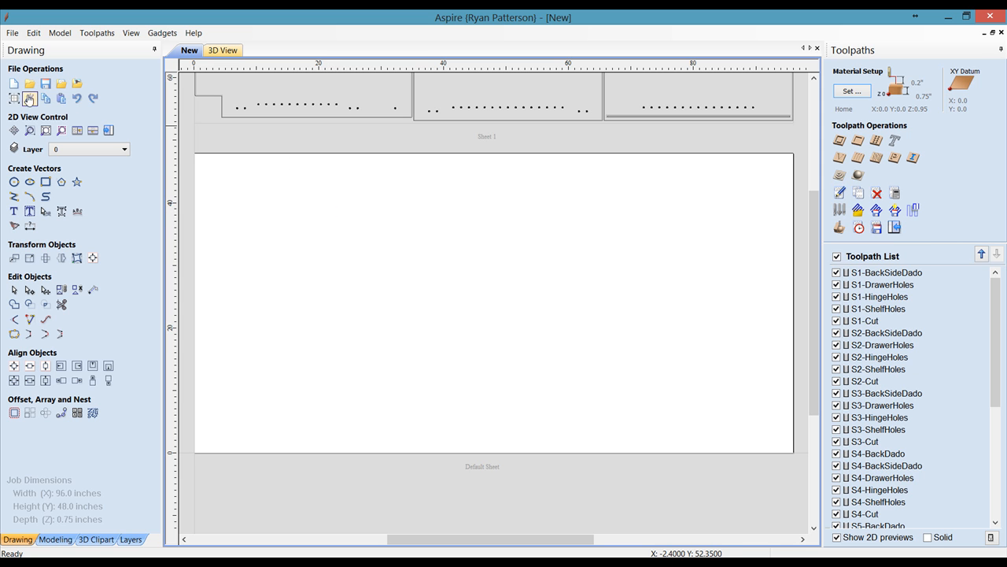
Start a new 96 x 48 inch job with 0.75 inch thick material, discarding the changes to the current file.
{"action": "left_click", "coordinate": [13, 84]}
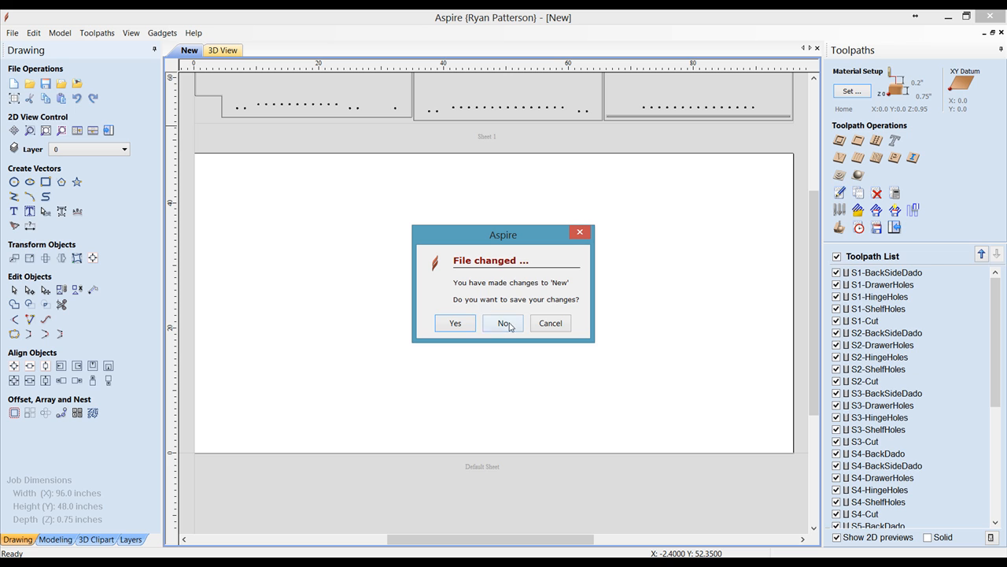
{"action": "left_click", "coordinate": [504, 324]}
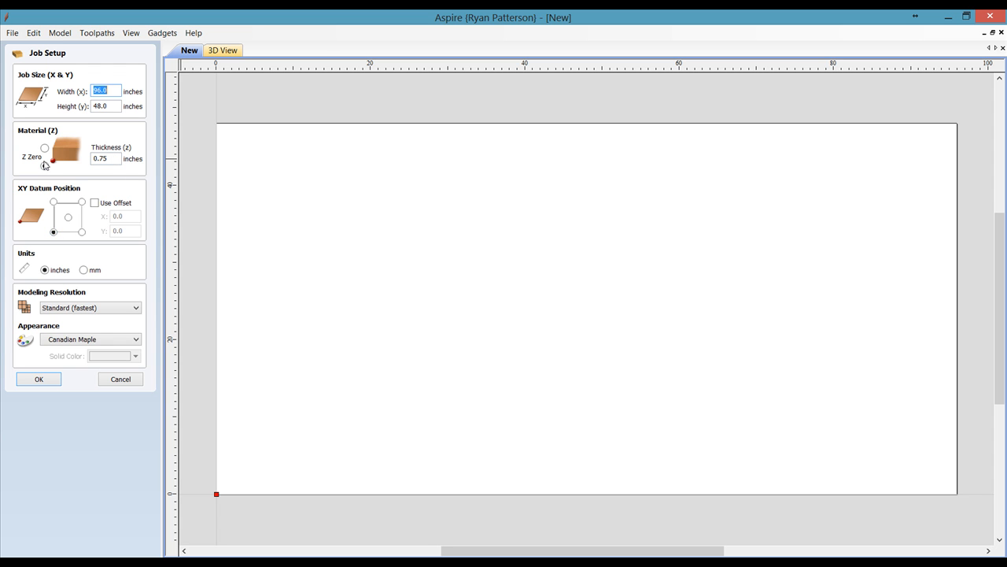
{"action": "left_click", "coordinate": [55, 376]}
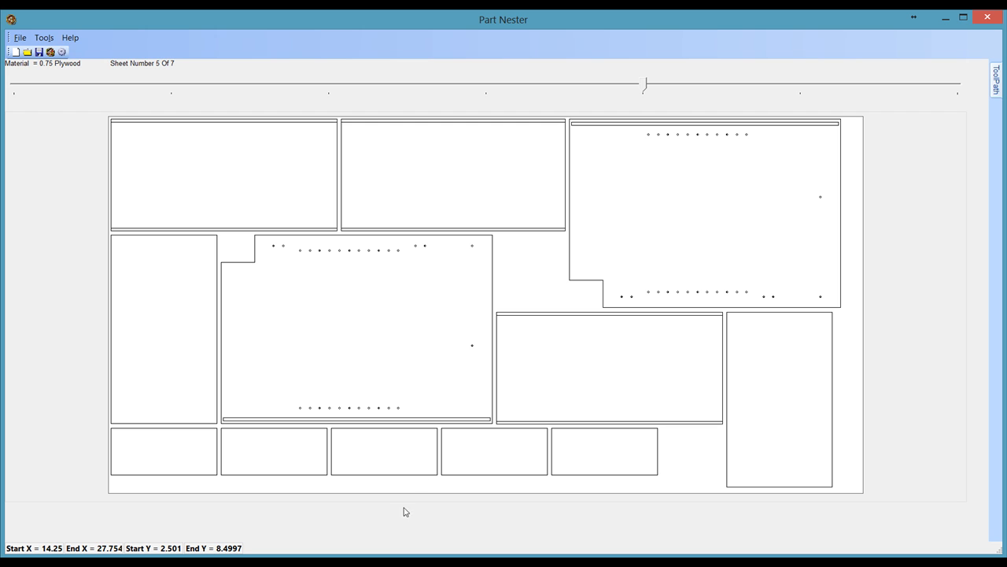
Switch to Part Nester and turn off Open Gadget Dialog in the toolpath settings.
{"action": "left_click", "coordinate": [44, 38]}
{"action": "left_click", "coordinate": [61, 52]}
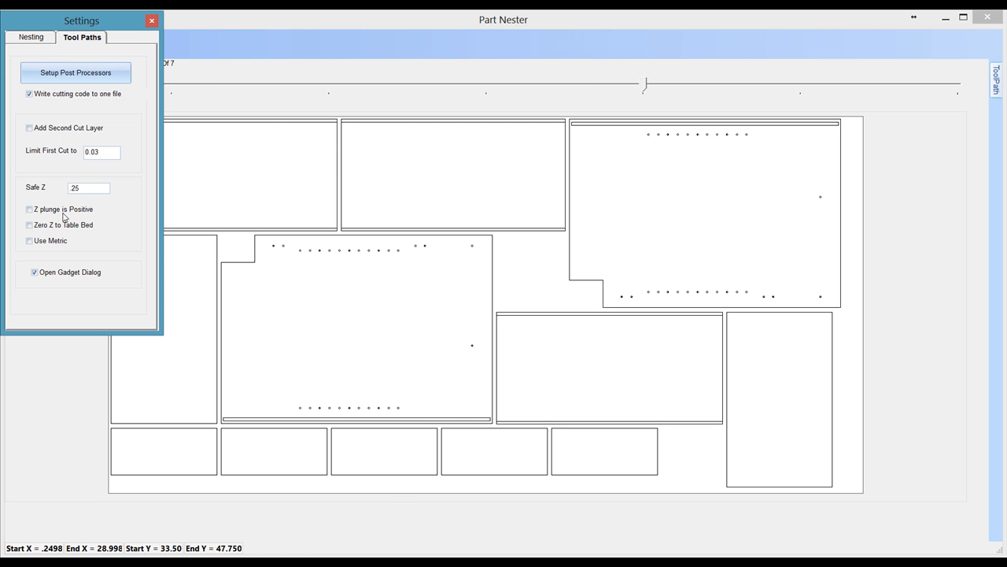
{"action": "left_click", "coordinate": [65, 272]}
{"action": "left_click", "coordinate": [152, 20]}
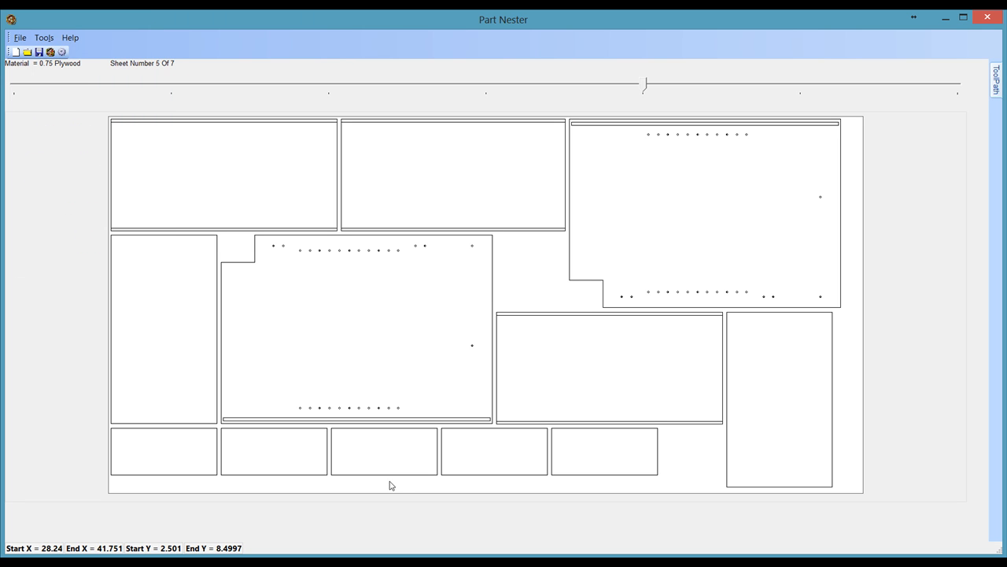
On sheet 7, copy the notched side panel and delete the original.
{"action": "left_click", "coordinate": [905, 92]}
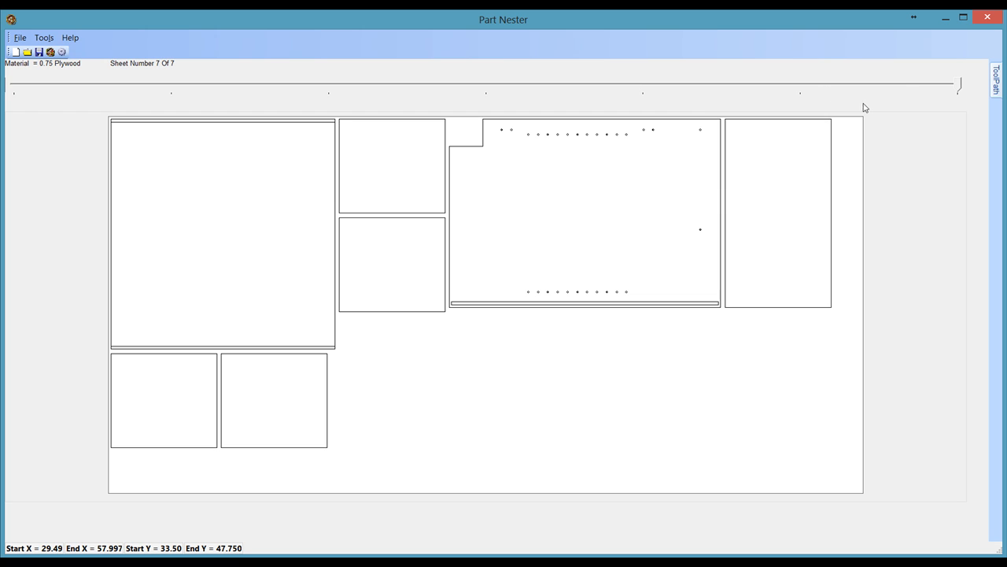
{"action": "right_click", "coordinate": [493, 179]}
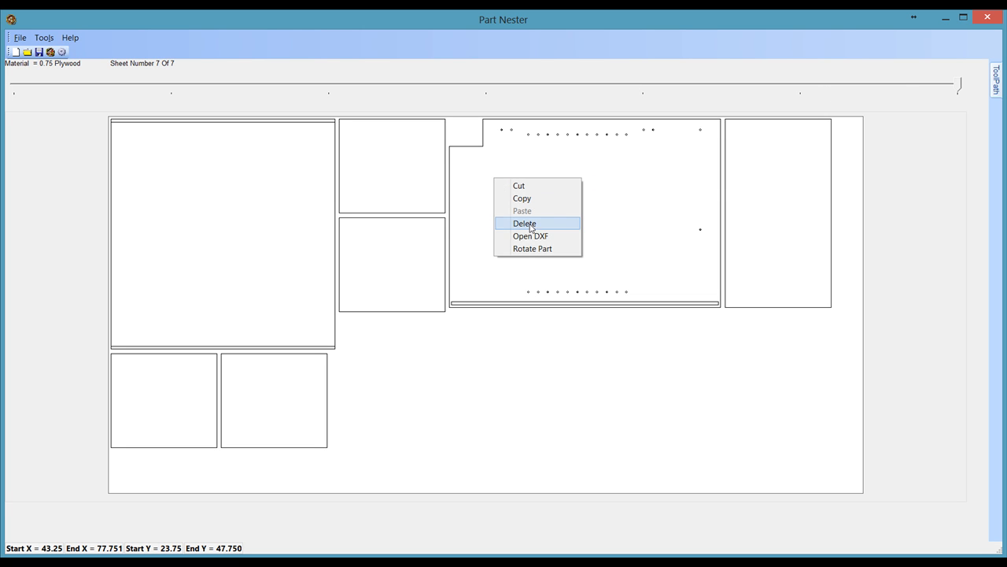
{"action": "left_click", "coordinate": [523, 200]}
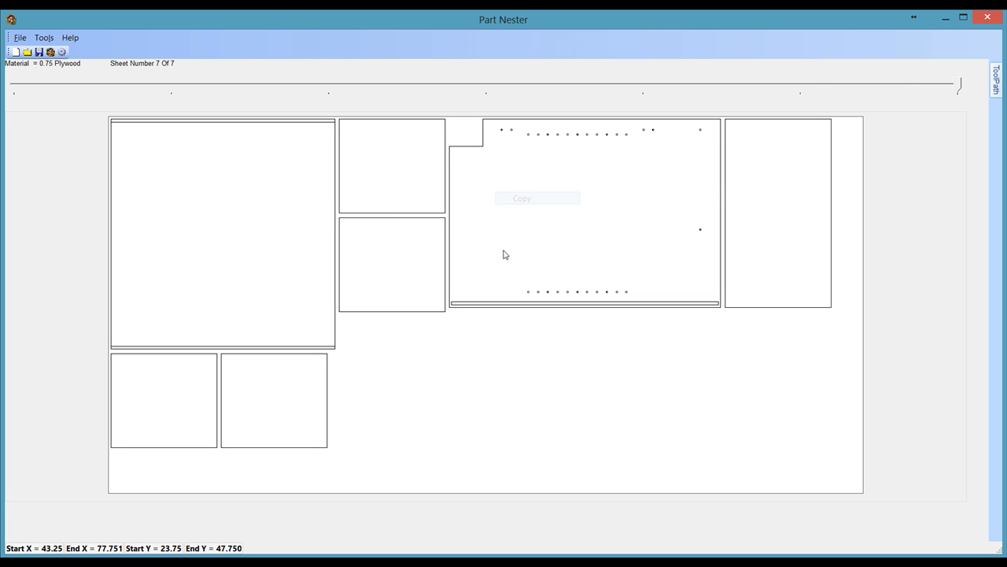
{"action": "right_click", "coordinate": [474, 298]}
{"action": "left_click", "coordinate": [504, 343]}
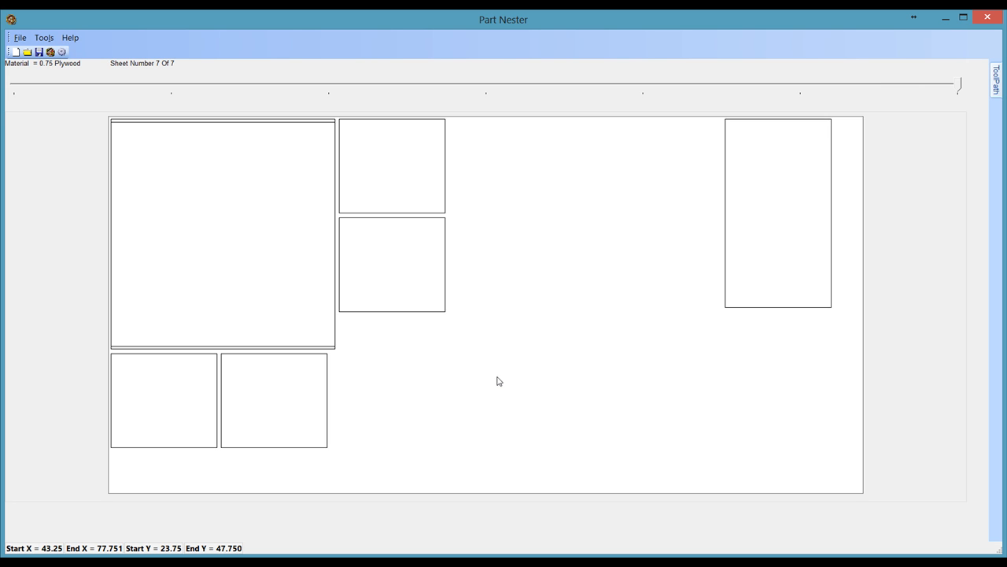
Paste the notched side panel back onto sheet 7 and move it towards the gap beside the tall narrow part.
{"action": "right_click", "coordinate": [437, 238]}
{"action": "left_click", "coordinate": [470, 268]}
{"action": "left_click_drag", "start_coordinate": [470, 267], "coordinate": [522, 195]}
Duplicate the notched side panel, fitting the first one between its neighbours and placing the copy directly below it.
{"action": "right_click", "coordinate": [523, 194]}
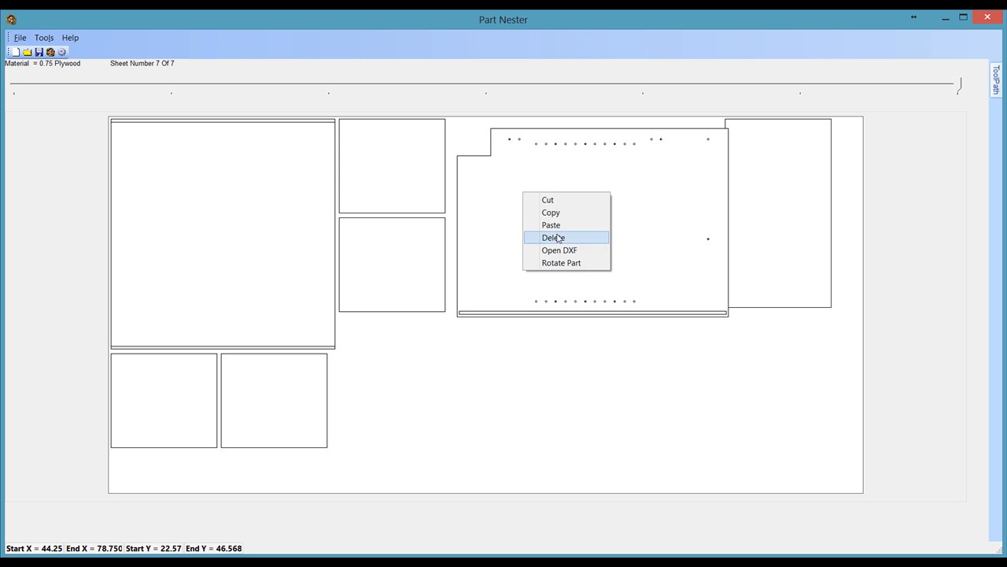
{"action": "left_click", "coordinate": [551, 212]}
{"action": "right_click", "coordinate": [475, 290]}
{"action": "left_click", "coordinate": [493, 320]}
{"action": "left_click_drag", "start_coordinate": [526, 227], "coordinate": [517, 218]}
{"action": "left_click_drag", "start_coordinate": [561, 382], "coordinate": [555, 423]}
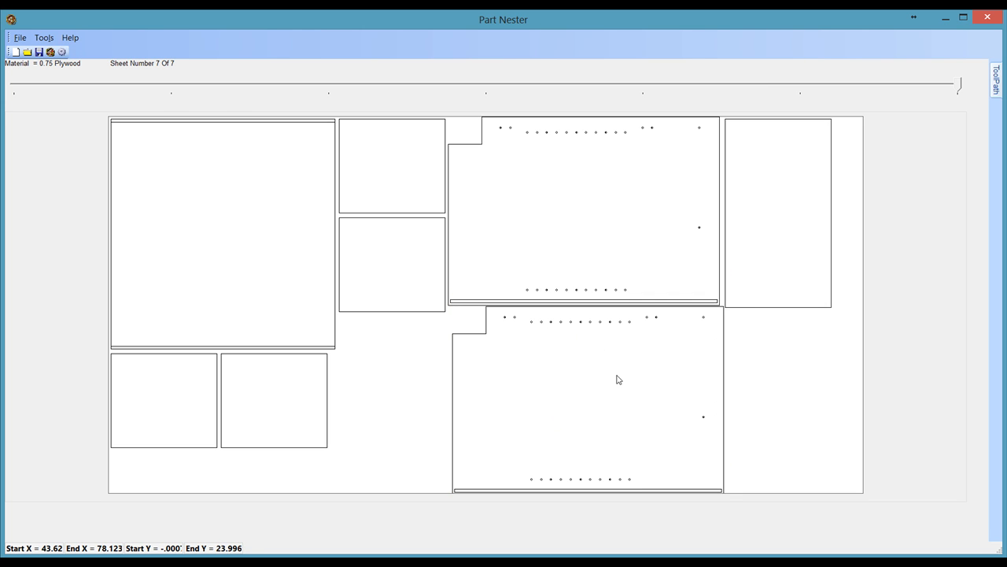
Delete the lower copy of the notched side panel from sheet 7.
{"action": "right_click", "coordinate": [569, 387]}
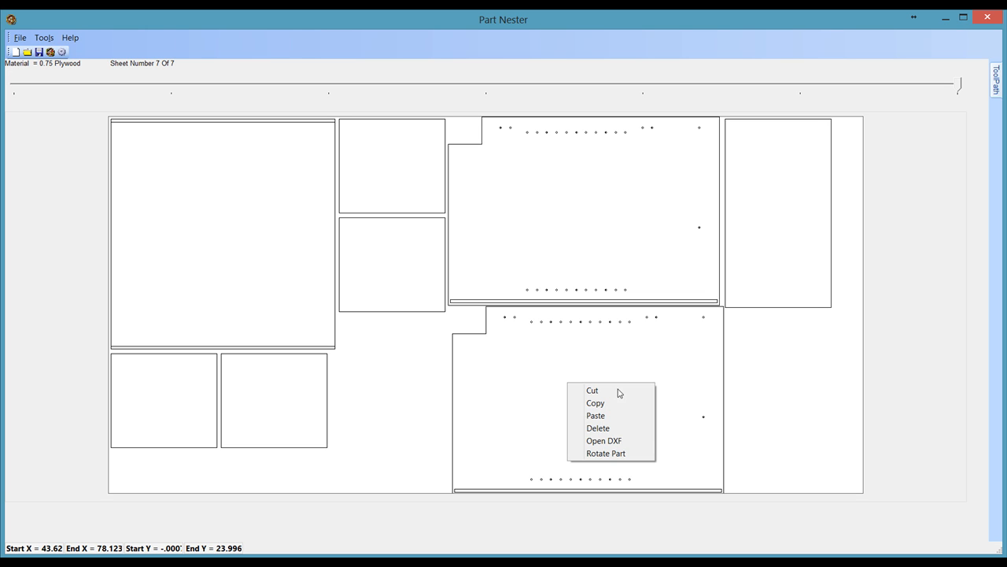
{"action": "left_click", "coordinate": [607, 428]}
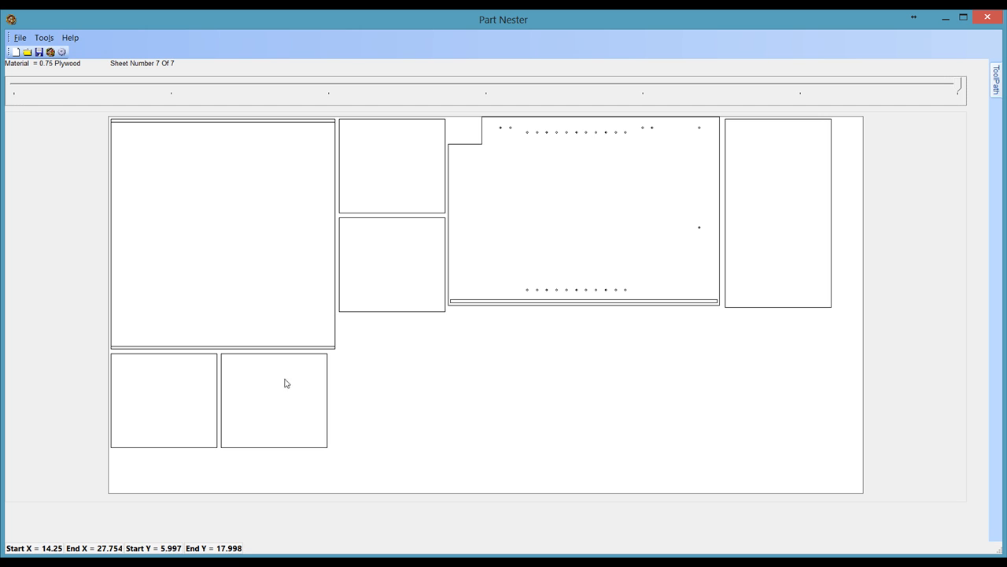
Copy the edited nested sheets to Vectric format for pasting.
{"action": "left_click", "coordinate": [44, 38]}
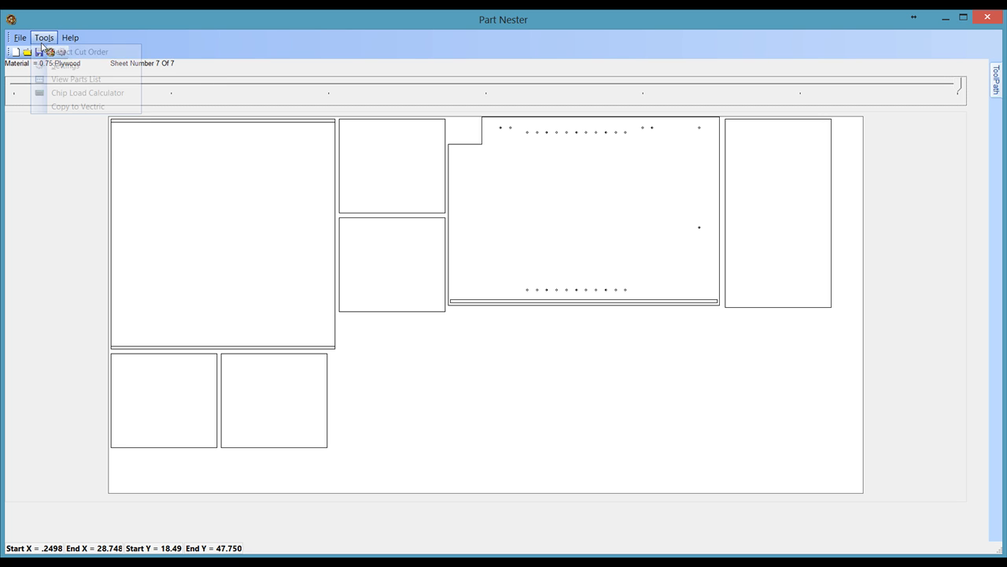
{"action": "left_click", "coordinate": [63, 108]}
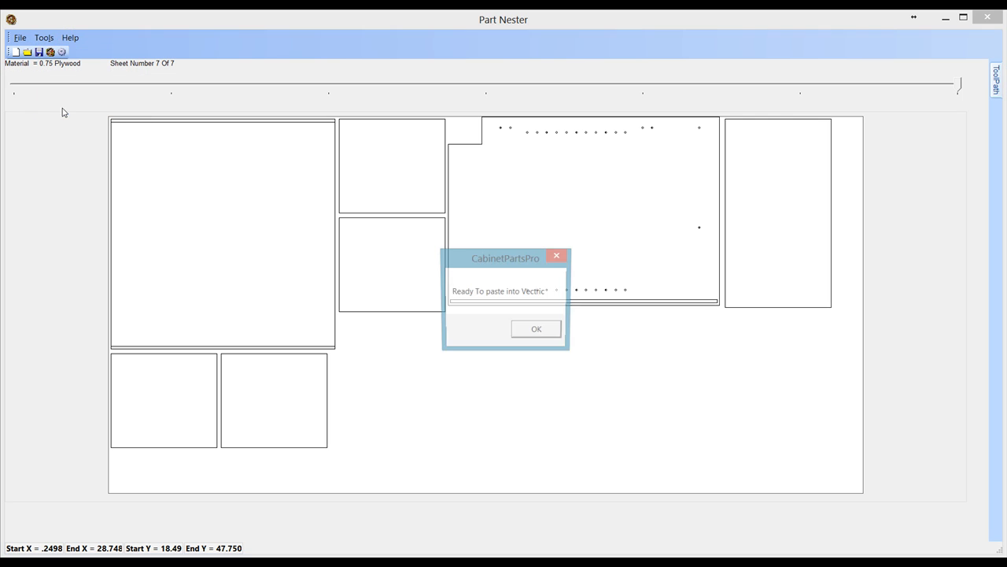
{"action": "left_click", "coordinate": [549, 334]}
Switch to the Cabinet_ToolPaths folder and delete all the existing sheet files, Sheet1.sbp to Sheet7.sbp.
{"action": "key", "text": "alt+Tab"}
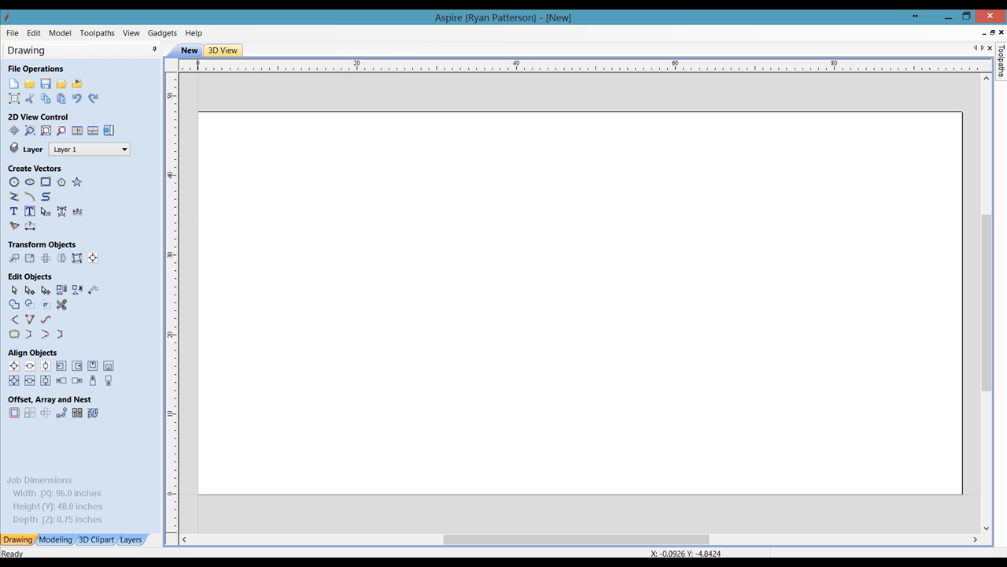
{"action": "key", "text": "alt+Tab"}
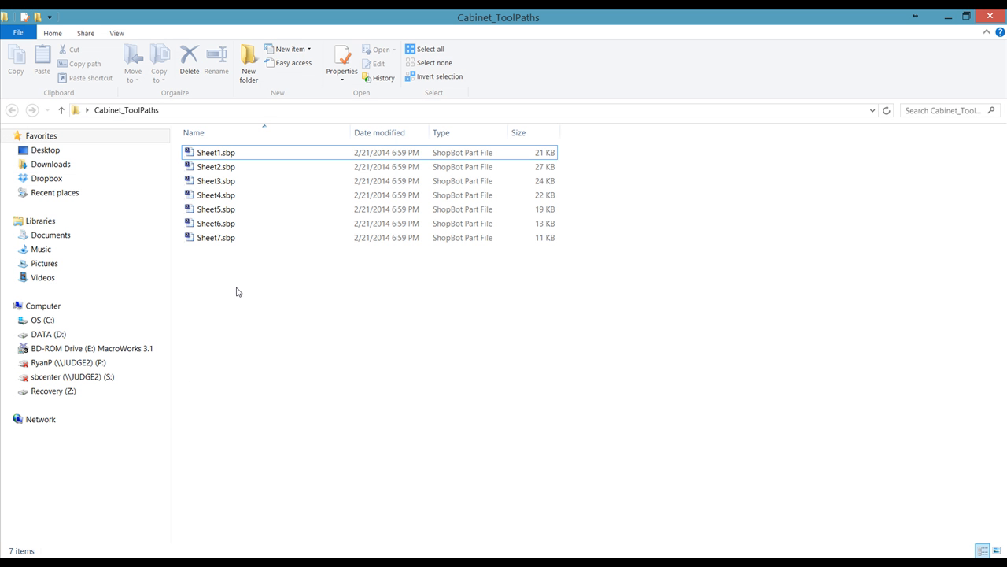
{"action": "key", "text": "ctrl+a"}
{"action": "key", "text": "Delete"}
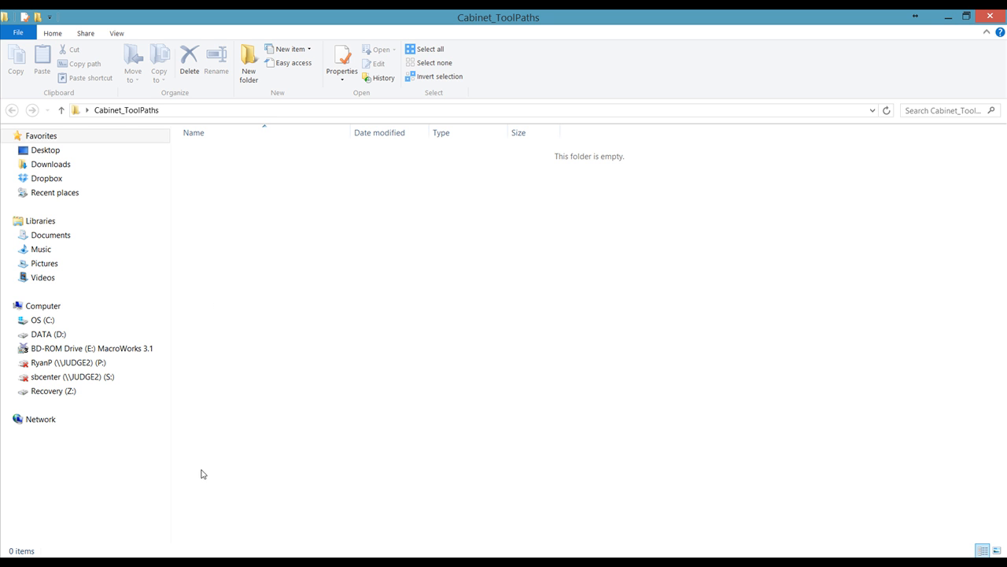
Switch to Aspire and paste the nested sheets into the new job.
{"action": "key", "text": "alt+Tab"}
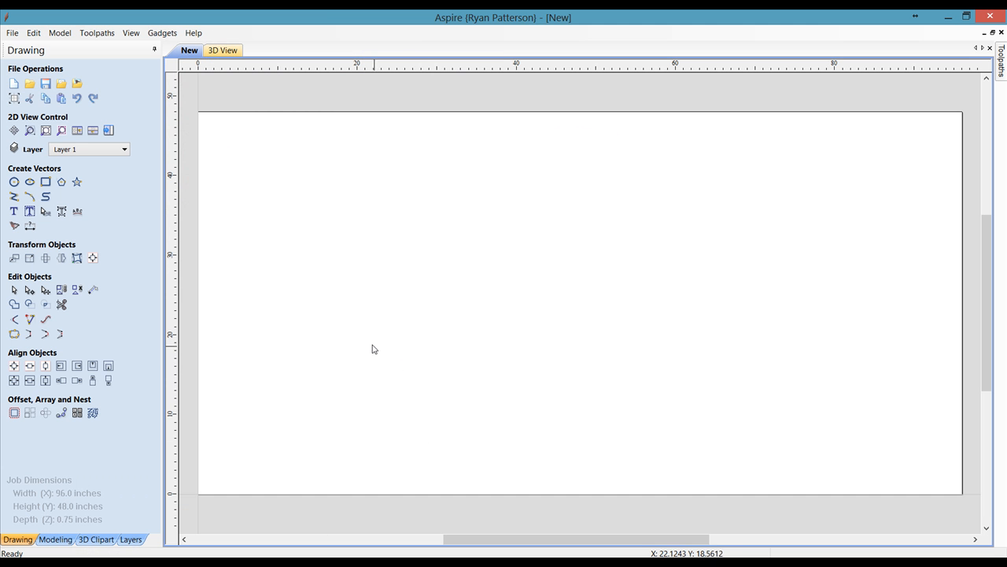
{"action": "right_click", "coordinate": [415, 265]}
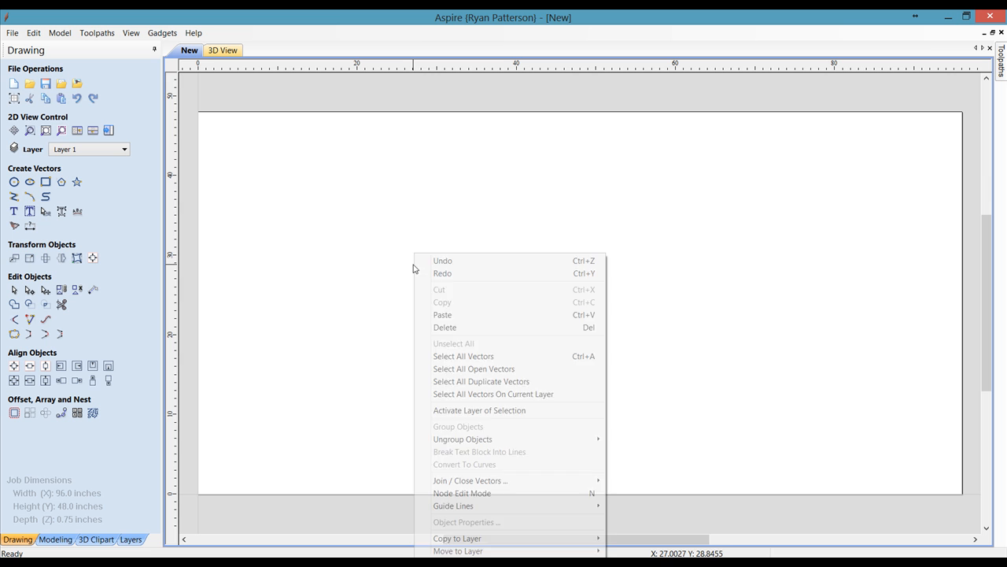
{"action": "left_click", "coordinate": [450, 318]}
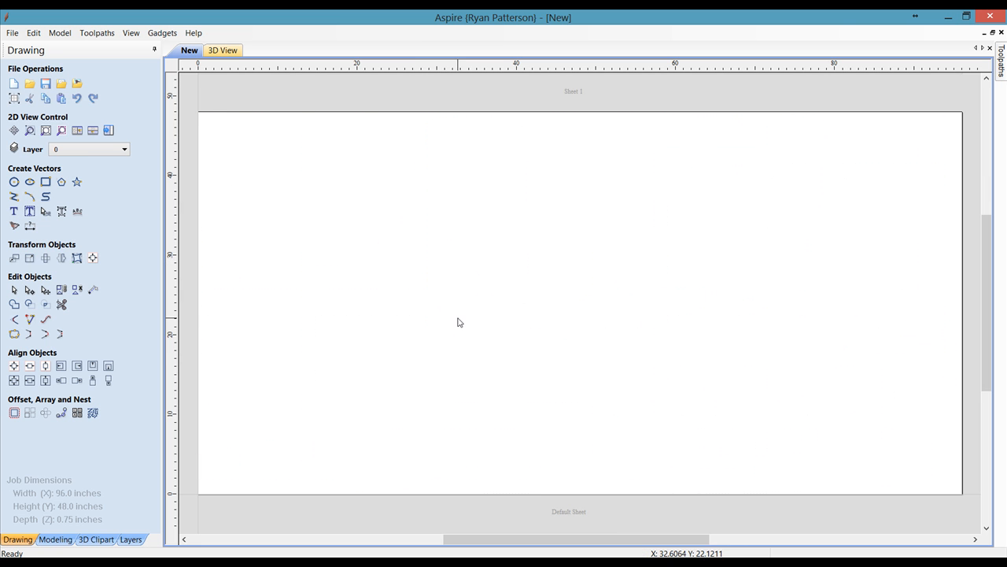
Examine the part layouts of the pasted sheets, activating sheets 7, 4, 5, 6 and 3 in turn.
{"action": "scroll", "coordinate": [459, 322], "scroll_direction": "down", "scroll_amount": 5}
{"action": "middle_click_drag", "start_coordinate": [552, 313], "coordinate": [517, 382]}
{"action": "middle_click_drag", "start_coordinate": [609, 205], "coordinate": [600, 272]}
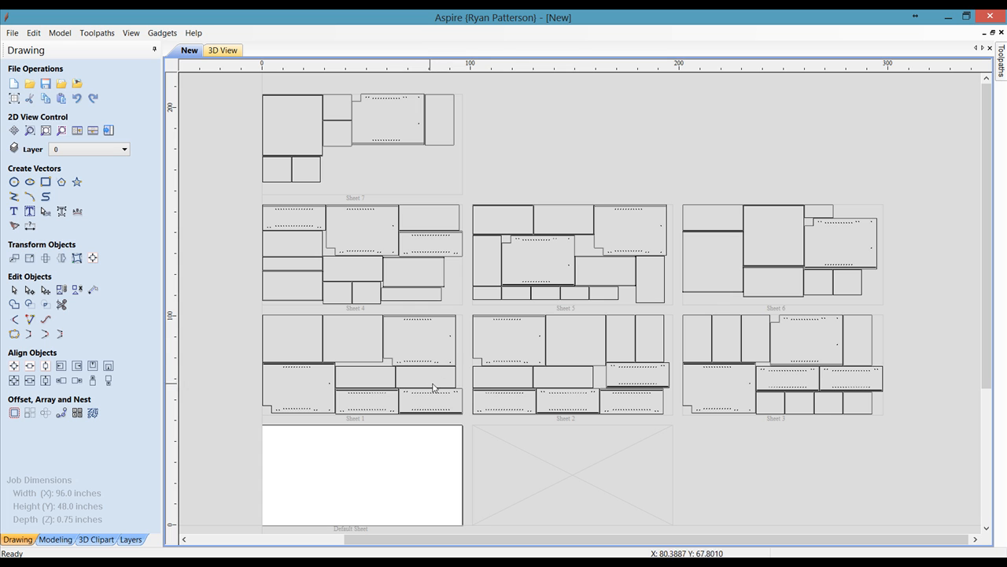
{"action": "left_click", "coordinate": [410, 136]}
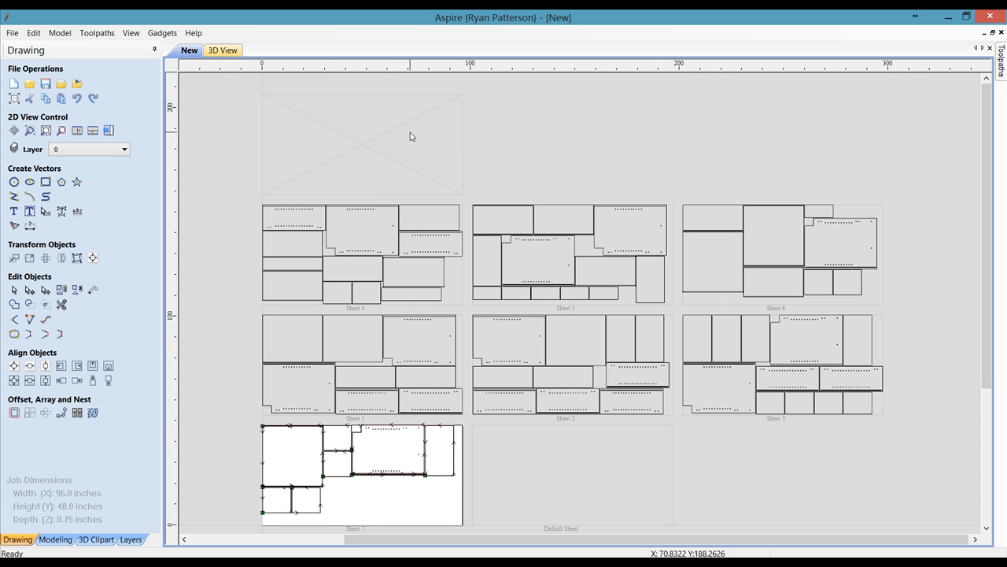
{"action": "left_click", "coordinate": [386, 256]}
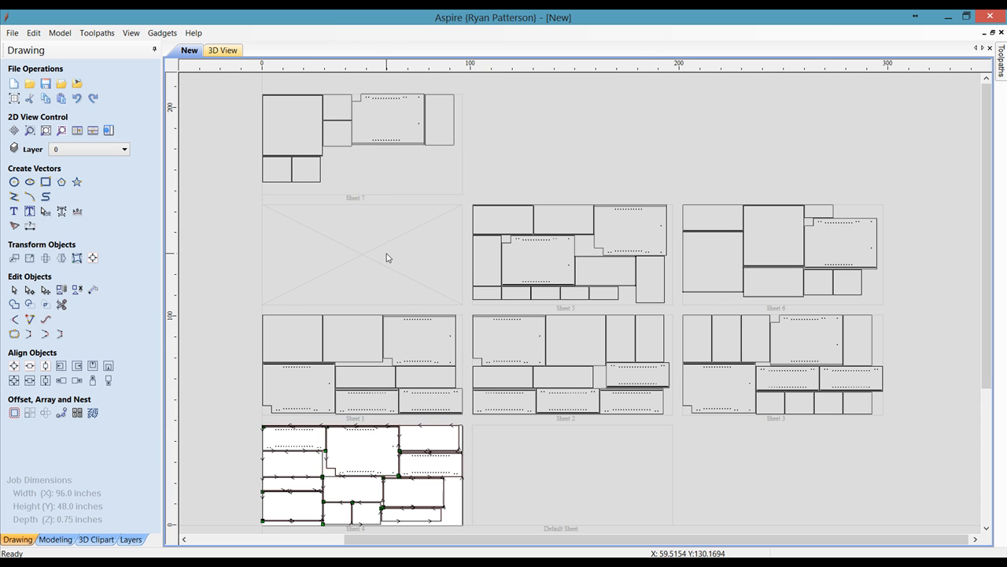
{"action": "left_click", "coordinate": [538, 283]}
{"action": "left_click", "coordinate": [755, 295]}
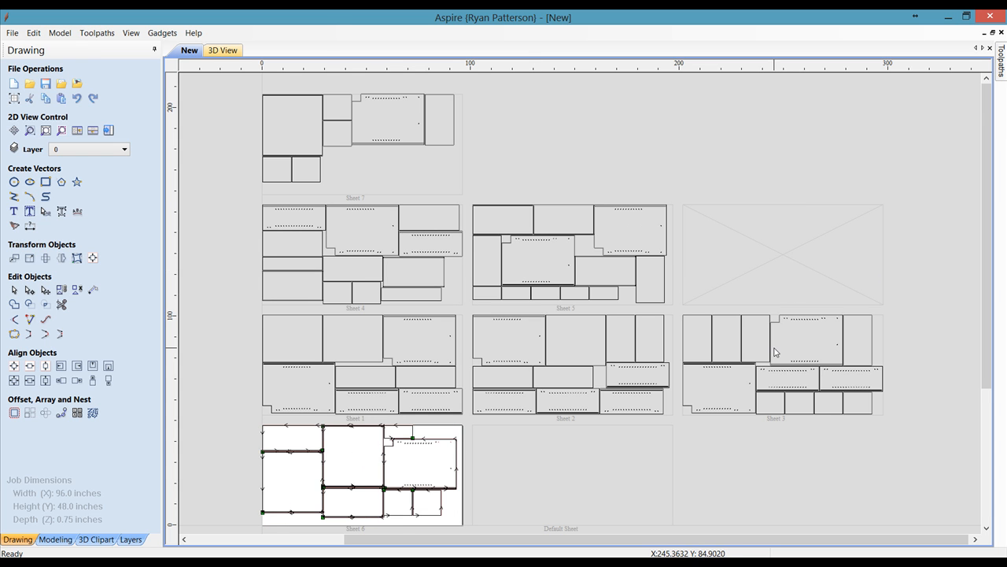
{"action": "left_click", "coordinate": [776, 352]}
Show the calculated toolpath list, and switch to the Cabinet_ToolPaths folder to check the newly saved sheet files.
{"action": "left_click", "coordinate": [1001, 67]}
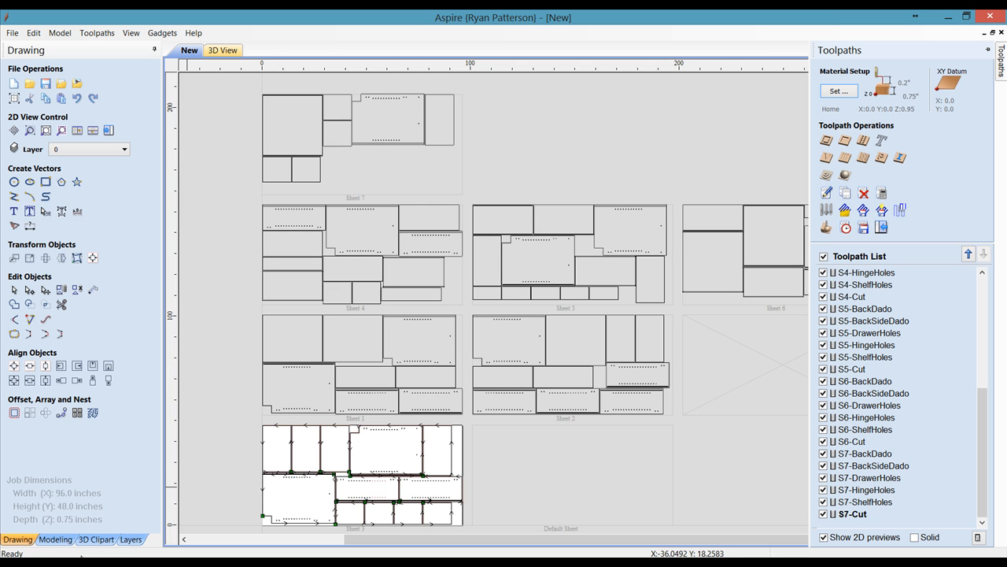
{"action": "left_click", "coordinate": [70, 560]}
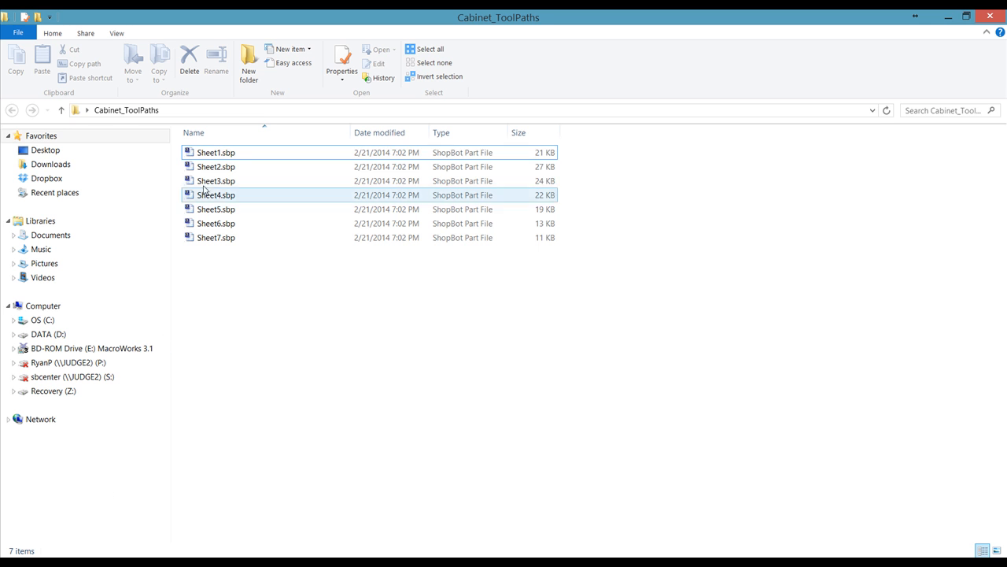